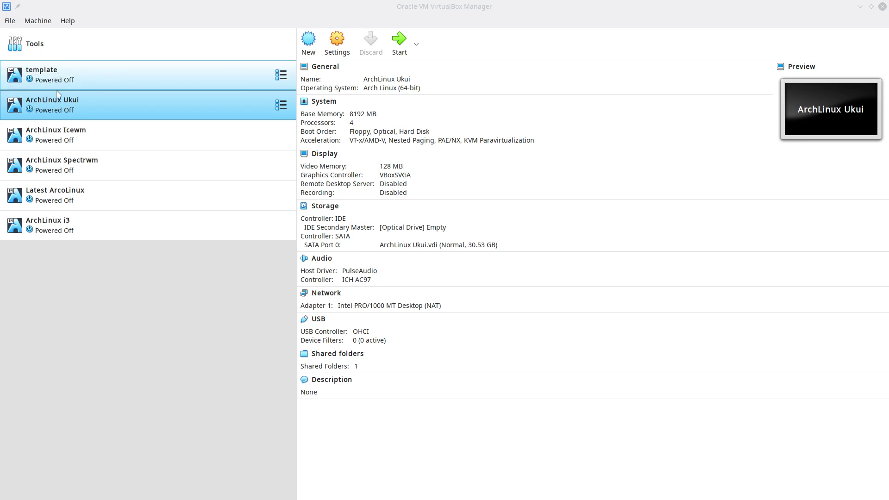
- Browse the VM list and settle on Latest ArcoLinux, which has arcolinux-next-v20.11.2.iso attached
click(60, 137)
click(72, 170)
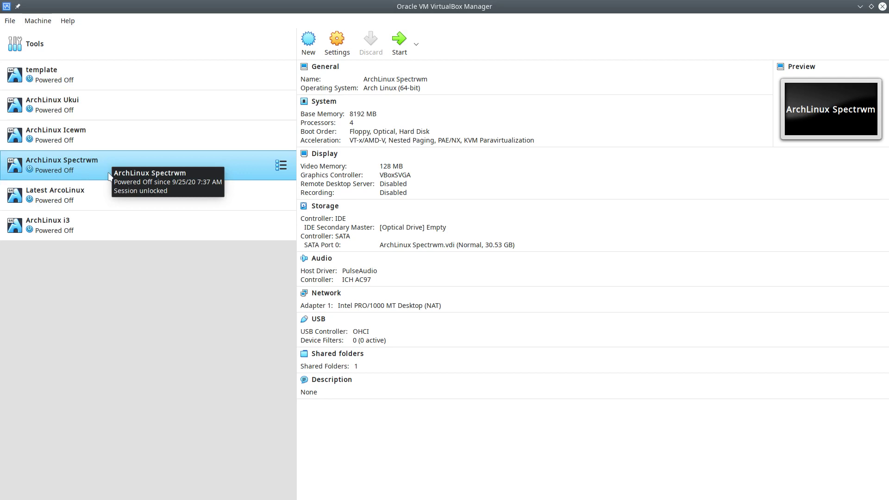
click(73, 239)
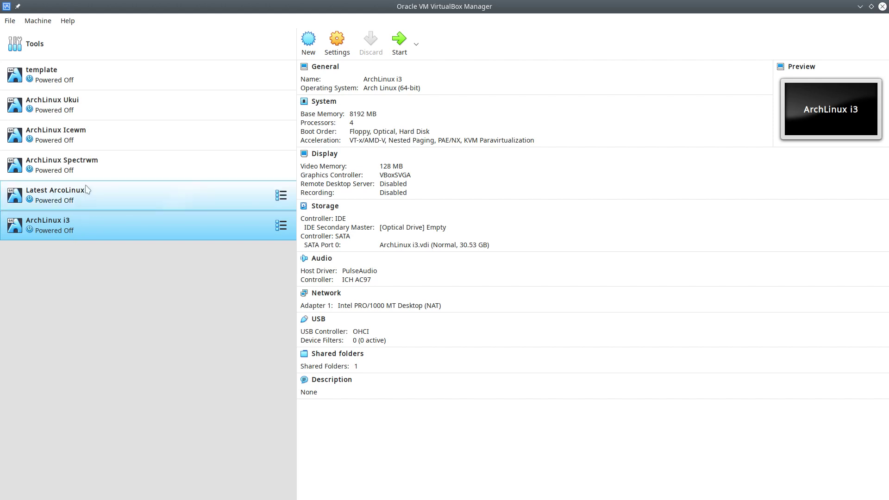
click(87, 163)
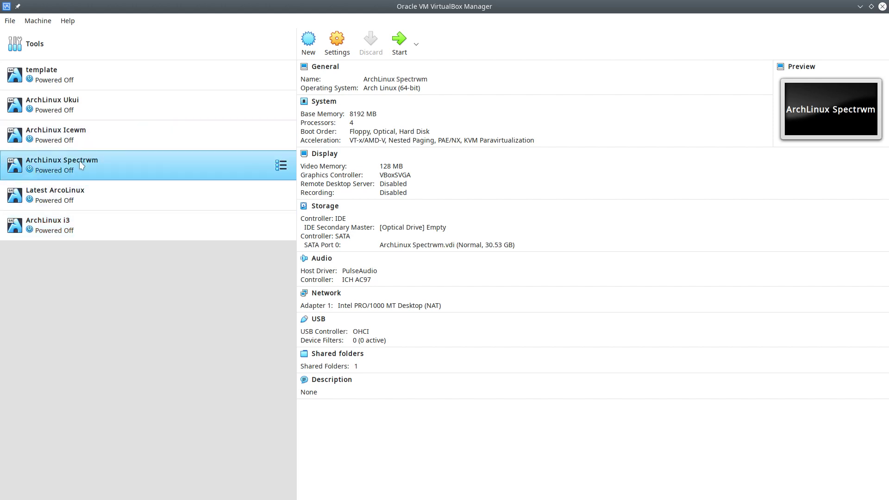
click(93, 135)
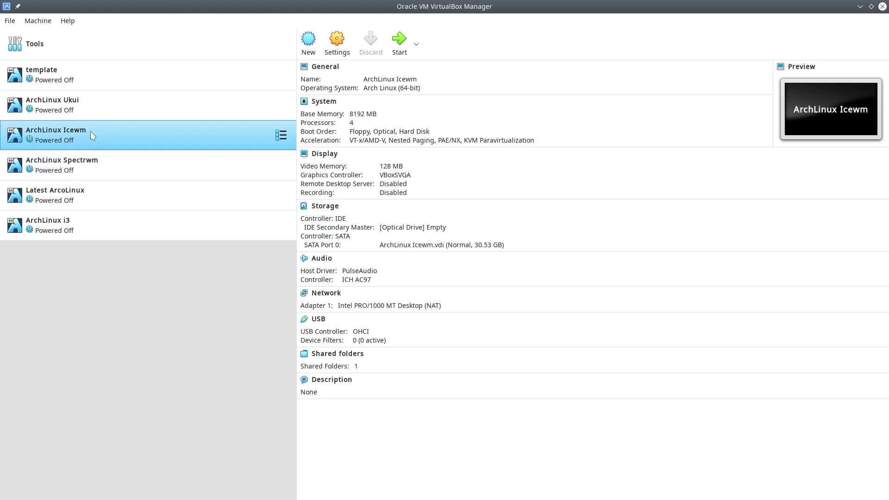
click(76, 104)
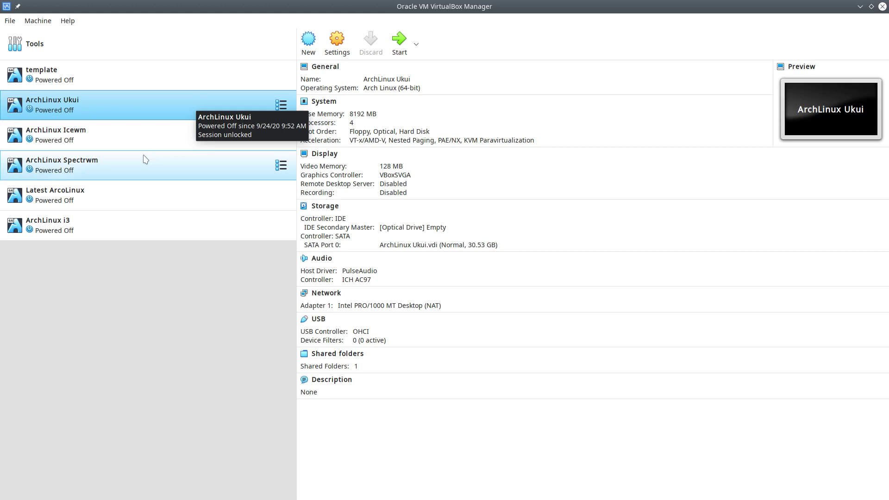
click(99, 196)
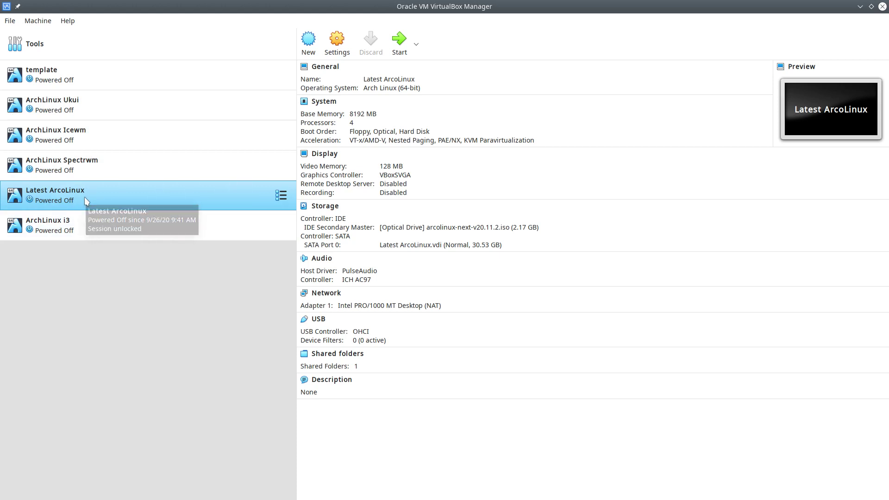
- Launch the Latest ArcoLinux VM and maximize its window while it boots
double_click(85, 198)
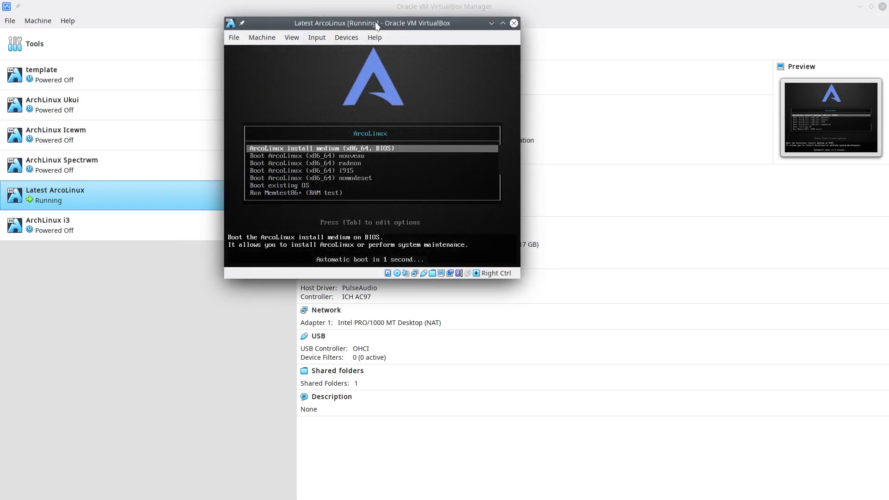
double_click(377, 22)
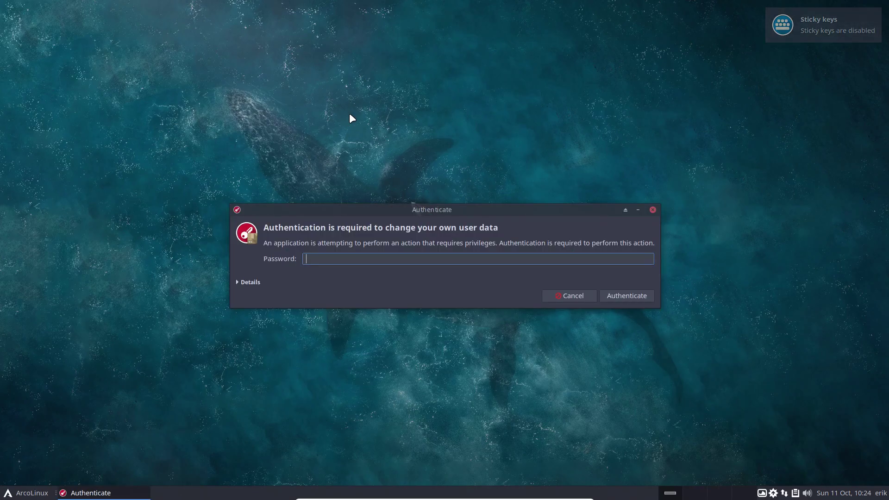
- Authenticate with the password and open the Desktop Installer's list of desktops
text(****)
key(Return)
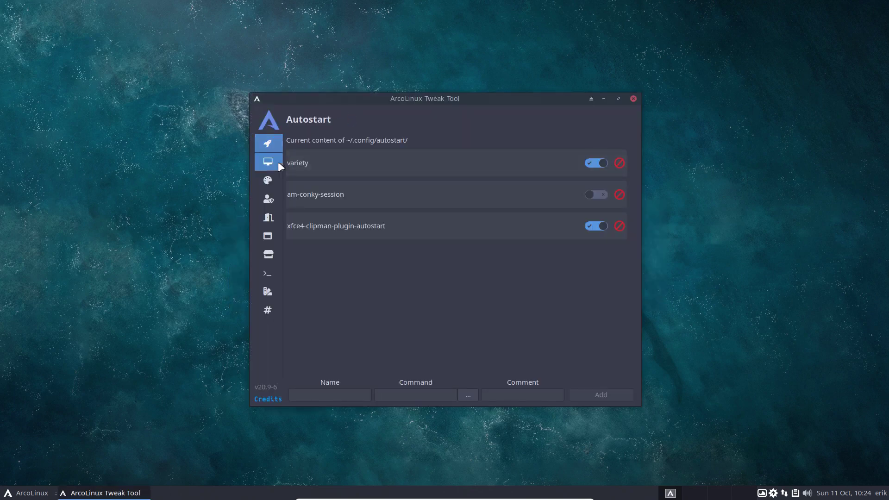
click(279, 162)
click(322, 160)
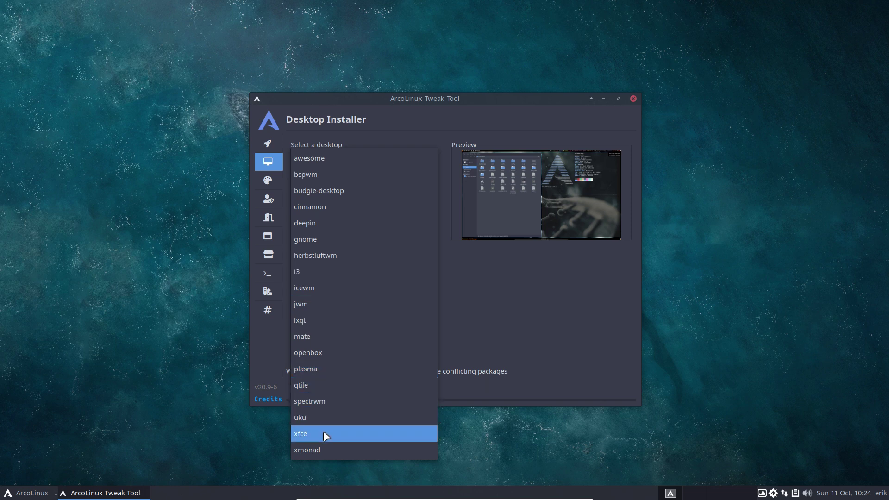
- Choose bspwm in the Desktop Installer, run Install, then close the Tweak Tool
click(542, 276)
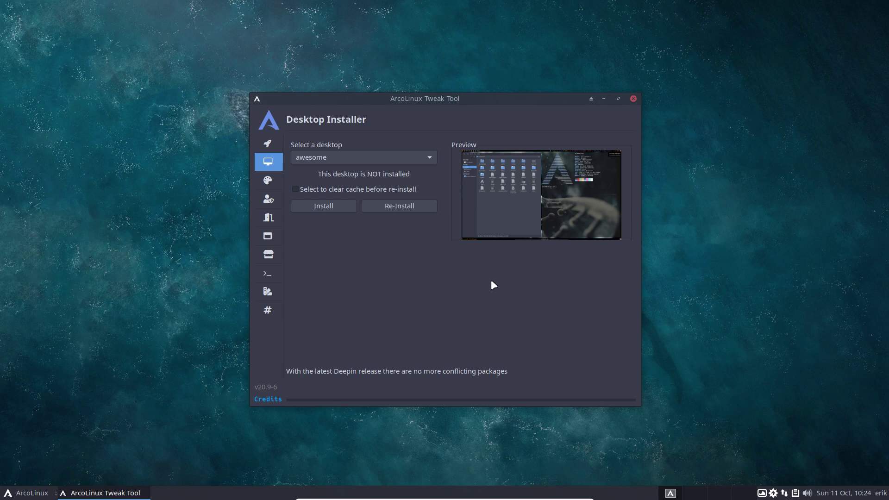
click(355, 159)
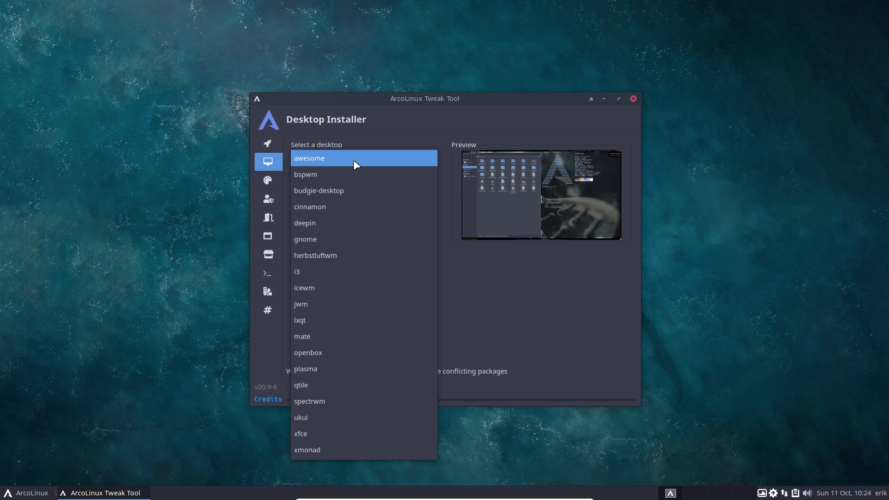
click(351, 173)
click(340, 204)
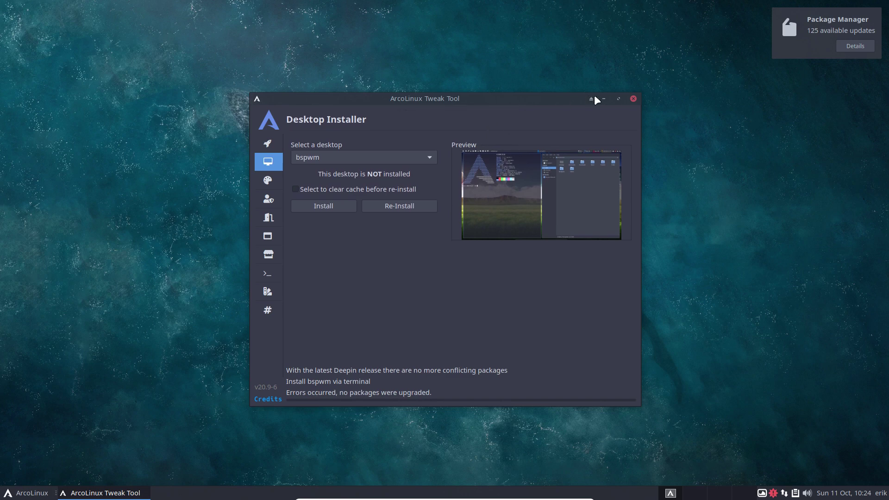
click(634, 99)
- Dismiss the updates notice, run arcolinux-tweak-tool in a new terminal and authenticate
click(818, 42)
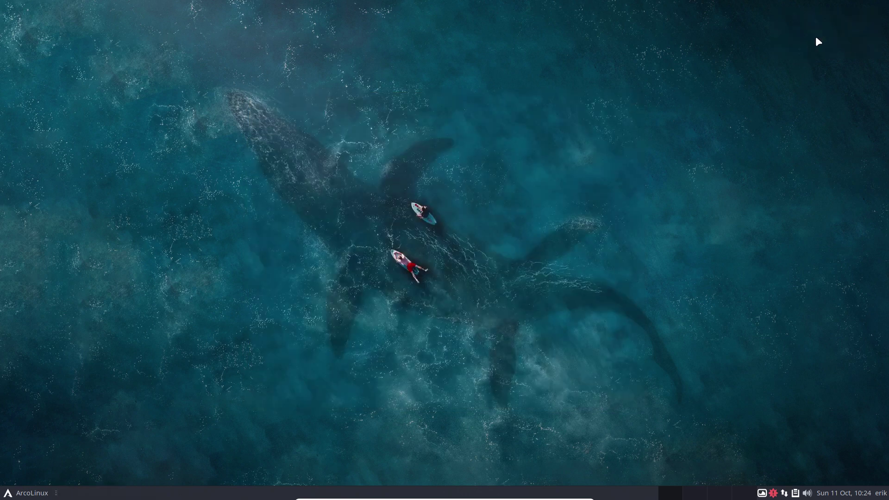
key(ctrl+alt+Return)
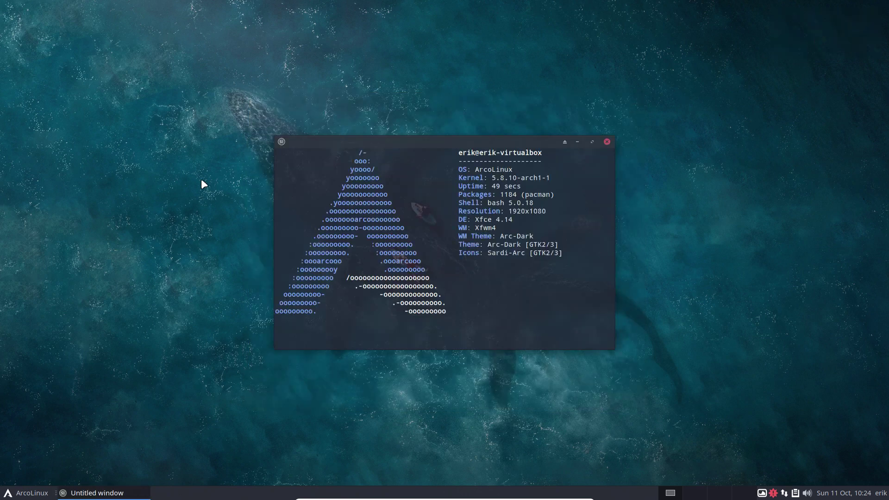
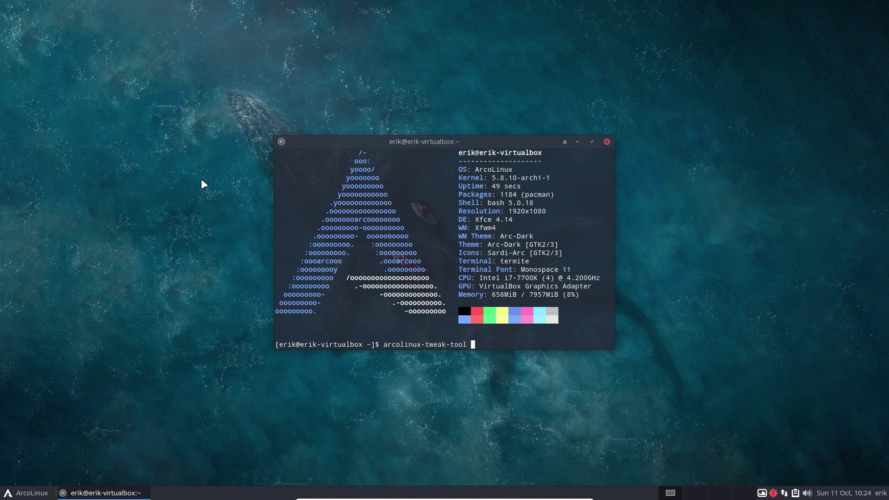
key(Return)
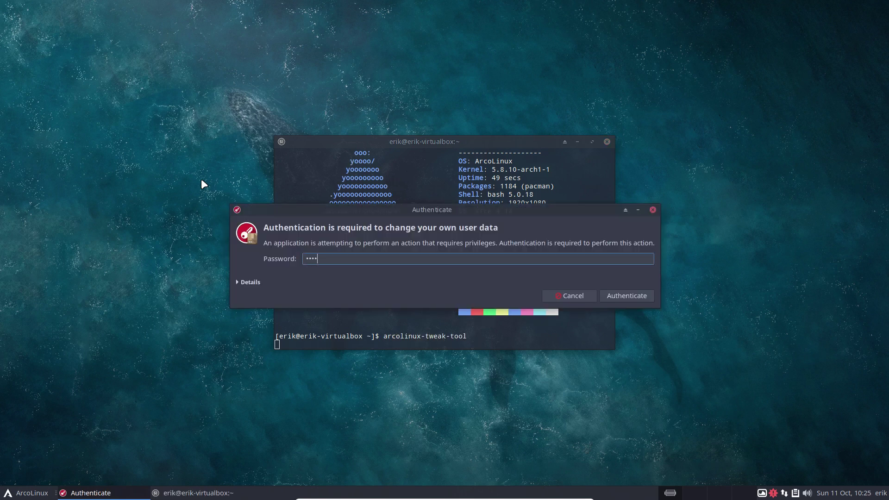
key(Return)
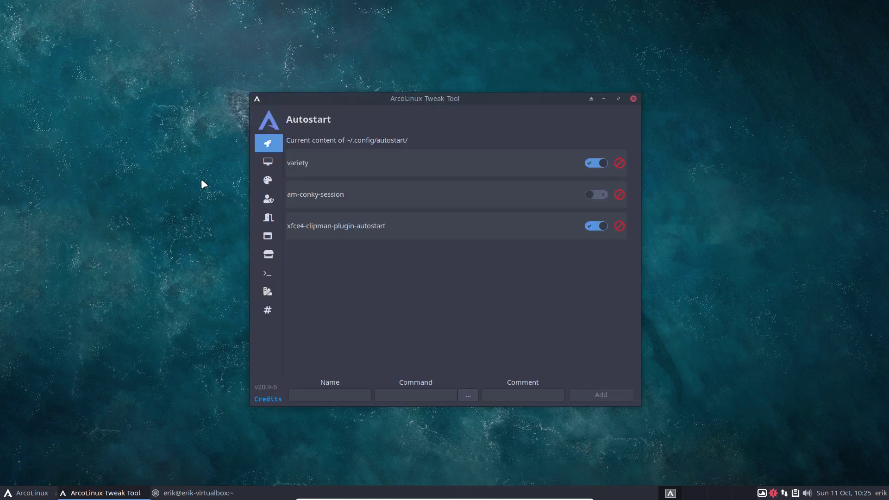
- Re-install bspwm from the Desktop Installer and arrange windows to watch the failing terminal output
click(267, 161)
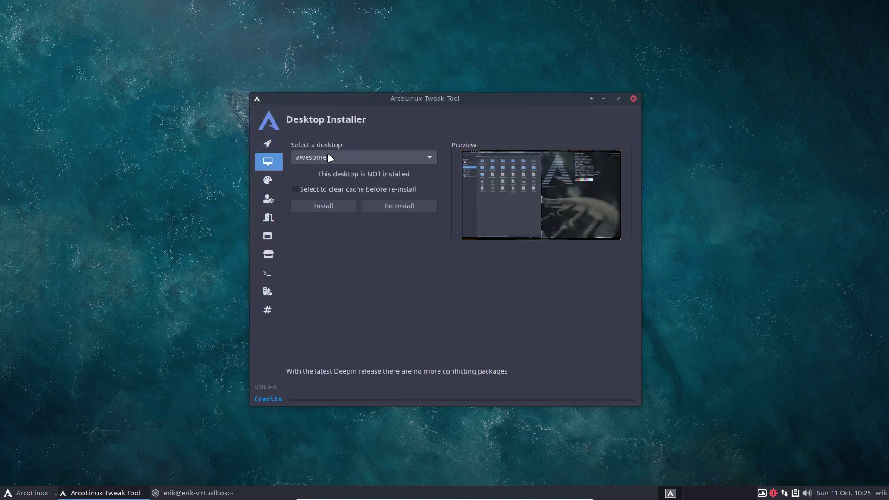
click(332, 158)
click(342, 175)
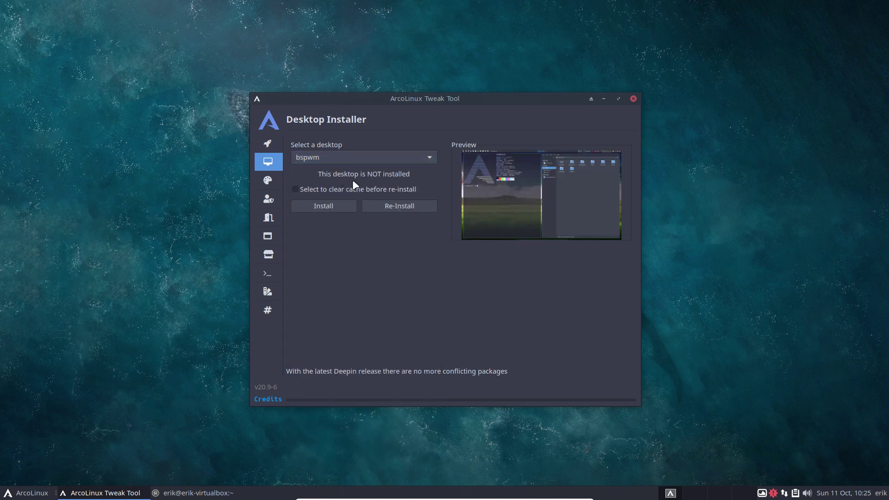
click(400, 212)
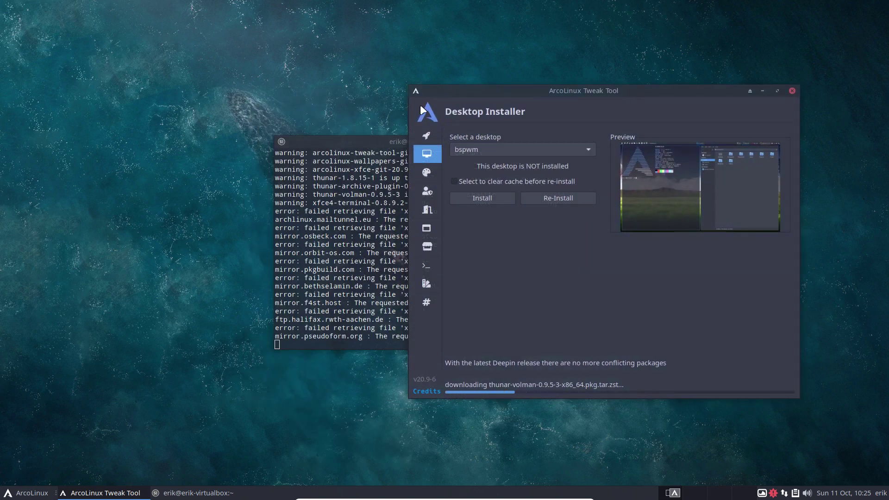
drag(367, 141, 126, 145)
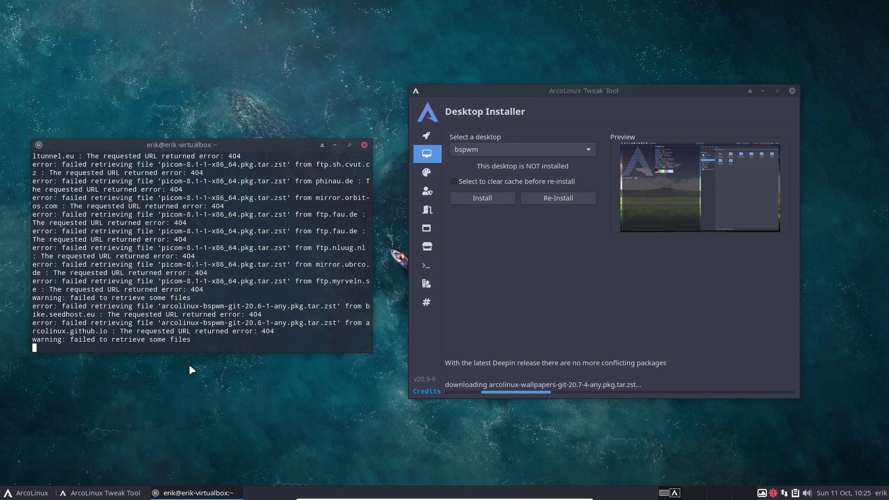
click(569, 302)
click(244, 302)
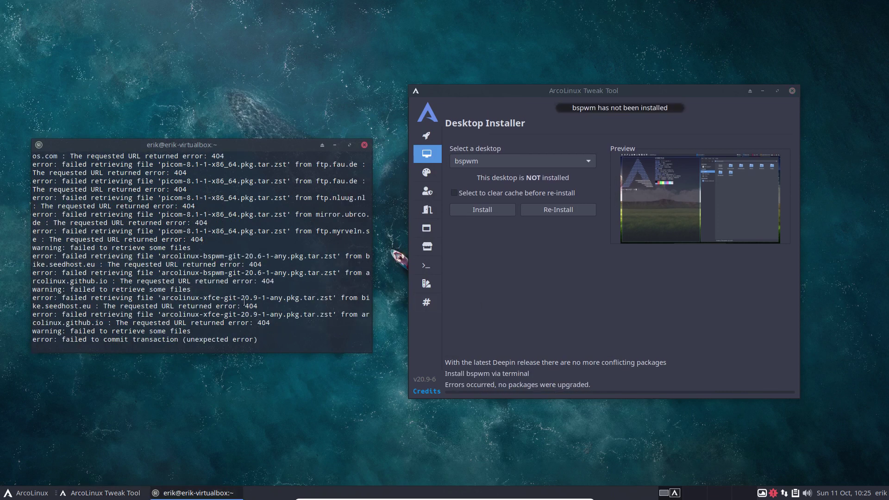
- Stop the Tweak Tool, refresh mirrors with the mirror alias, and open the mirrorlist in nano
key(ctrl+c)
text(mi)
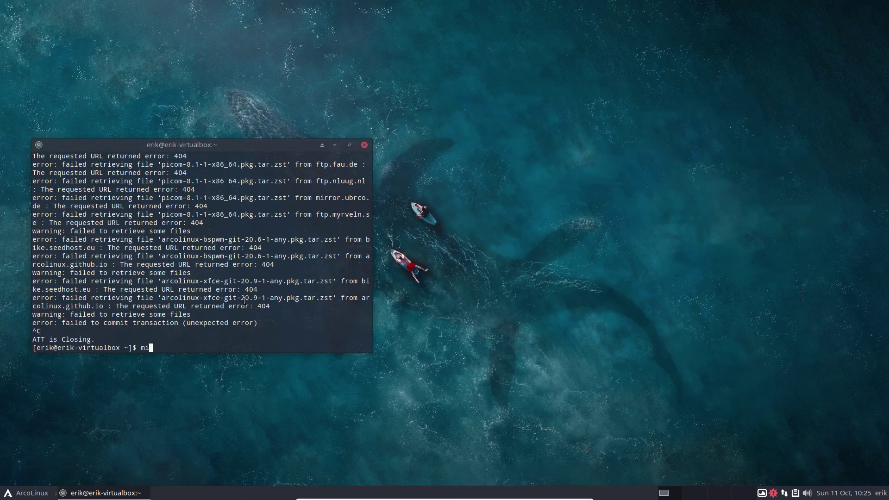
text(rror)
key(Return)
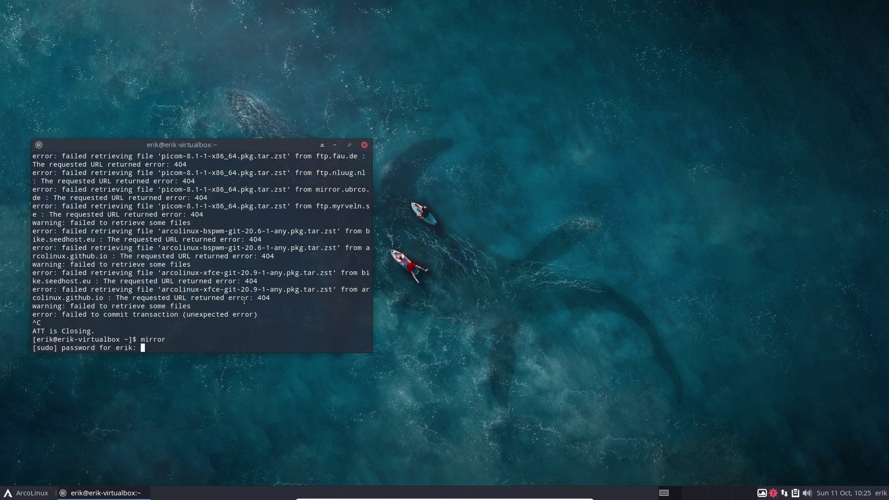
key(Return)
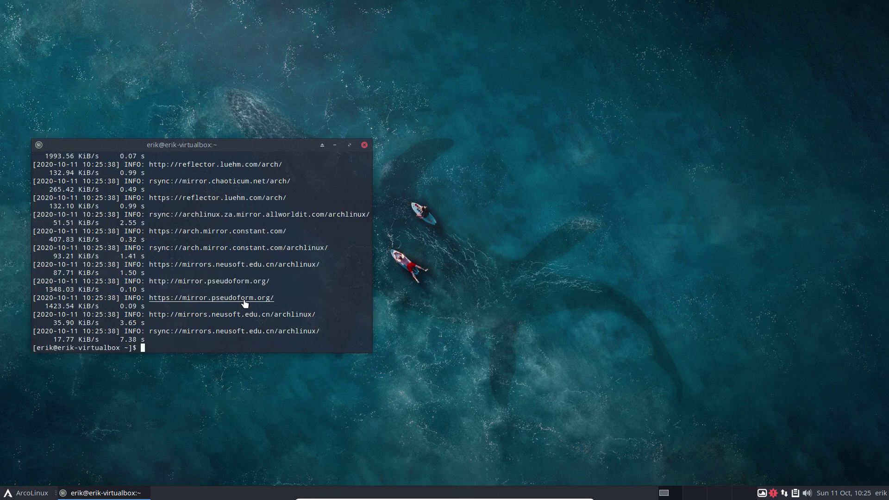
text(nmirrorlist)
key(Return)
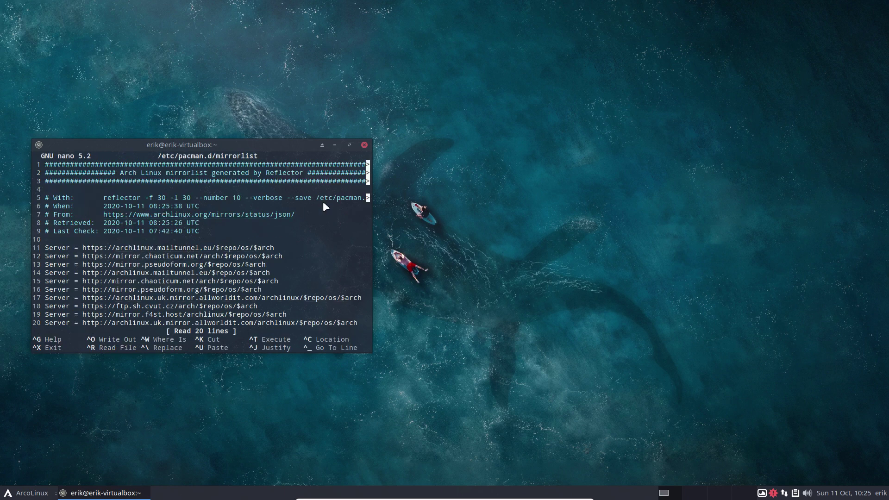
- Close nano, open a new terminal, relaunch arcolinux-tweak-tool and authenticate
click(364, 145)
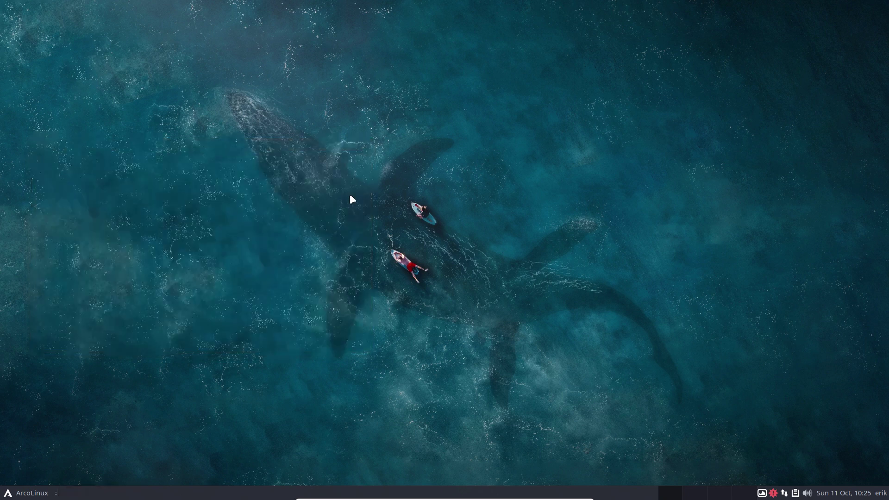
key(ctrl+alt+t)
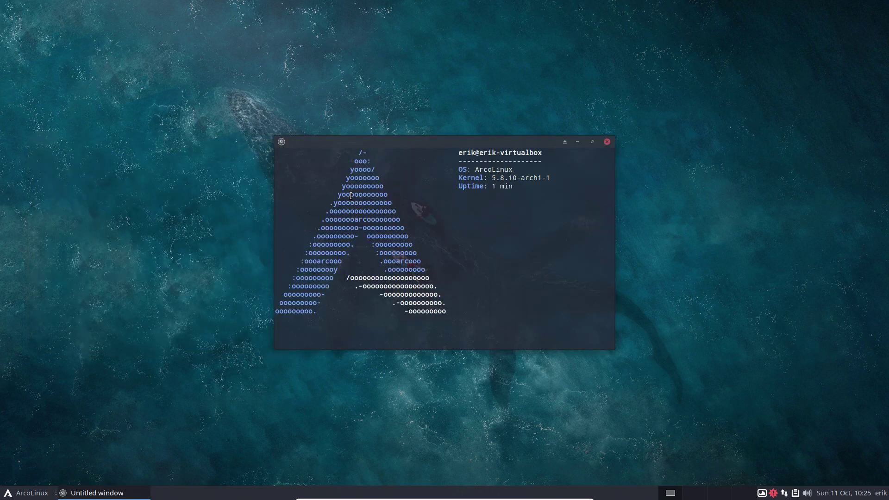
text(mirror)
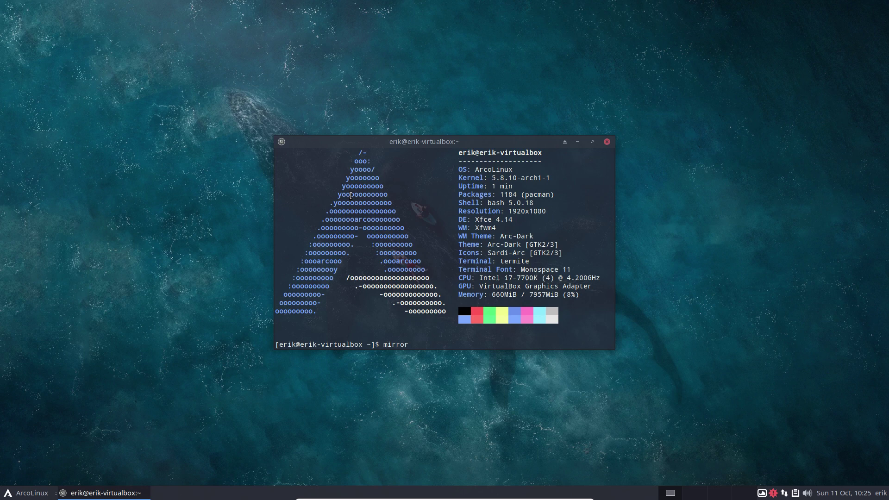
key(Up)
key(Return)
text(••••)
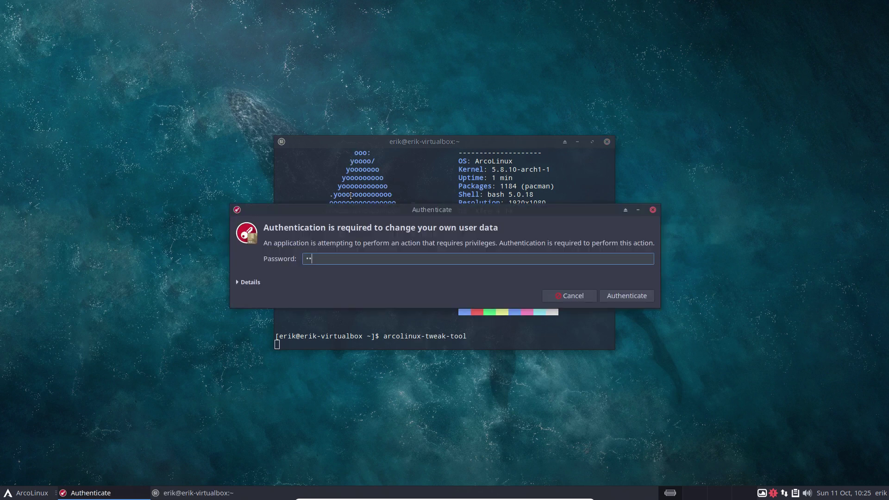
key(Return)
drag(396, 142, 101, 133)
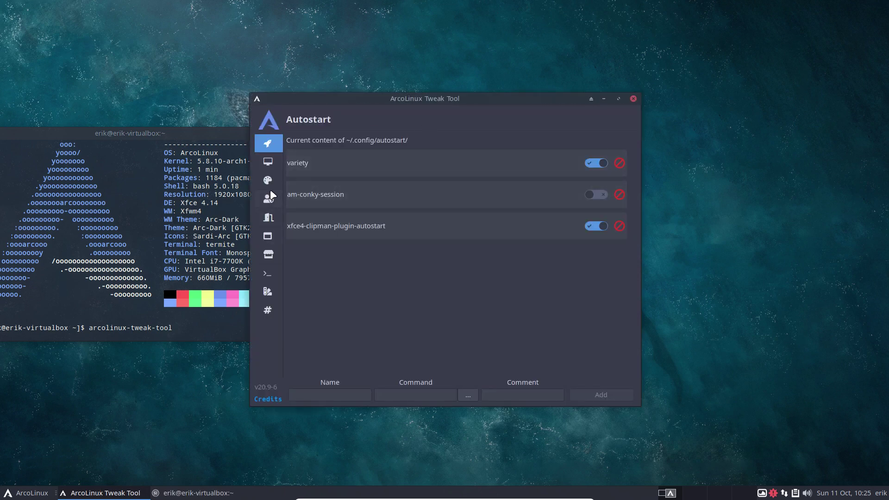
- Select bspwm in the Desktop Installer and start the install
click(268, 250)
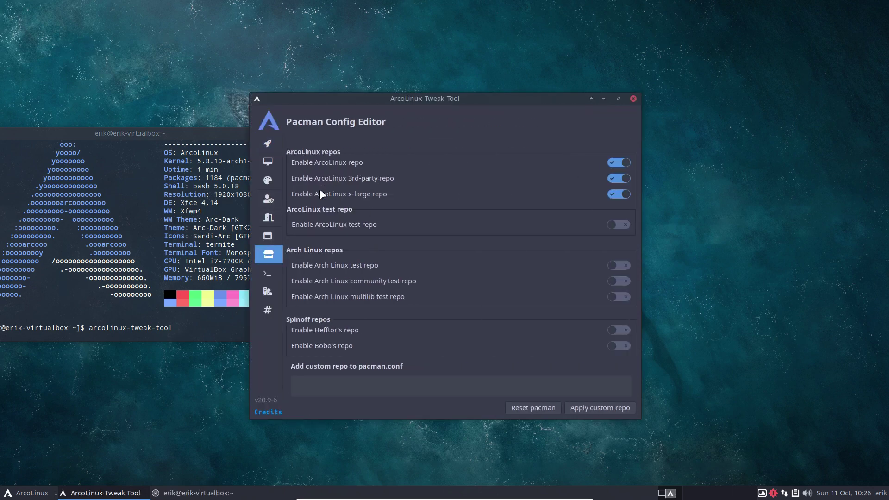
click(267, 161)
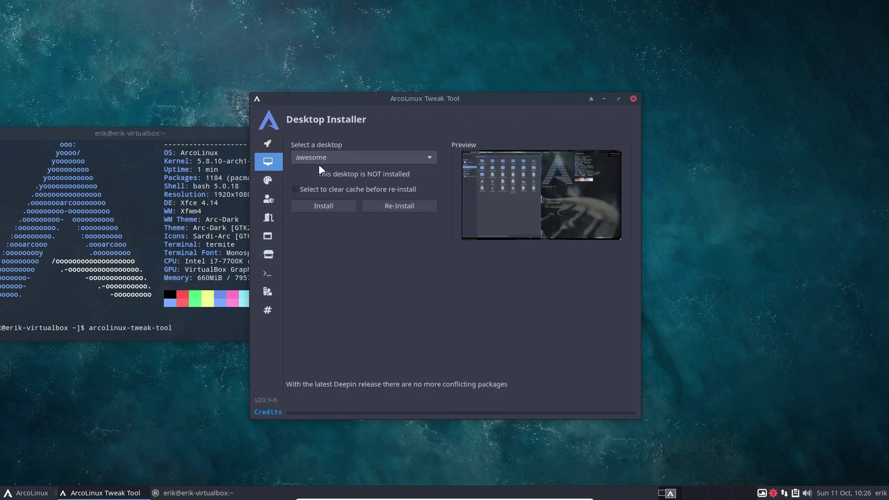
click(324, 158)
click(335, 175)
click(346, 207)
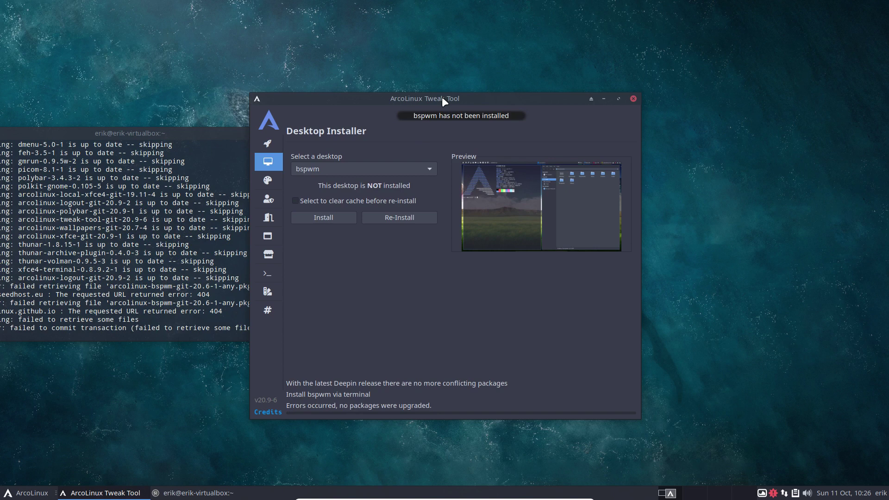
- Uncover the terminal and highlight the failed arcolinux-bspwm-git-20.6-1 package in the 404 errors
drag(444, 101, 561, 91)
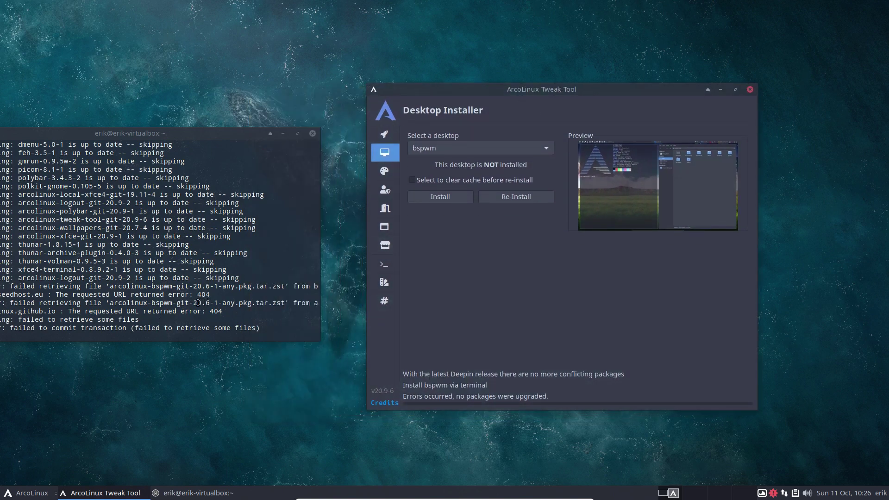
drag(185, 303, 224, 302)
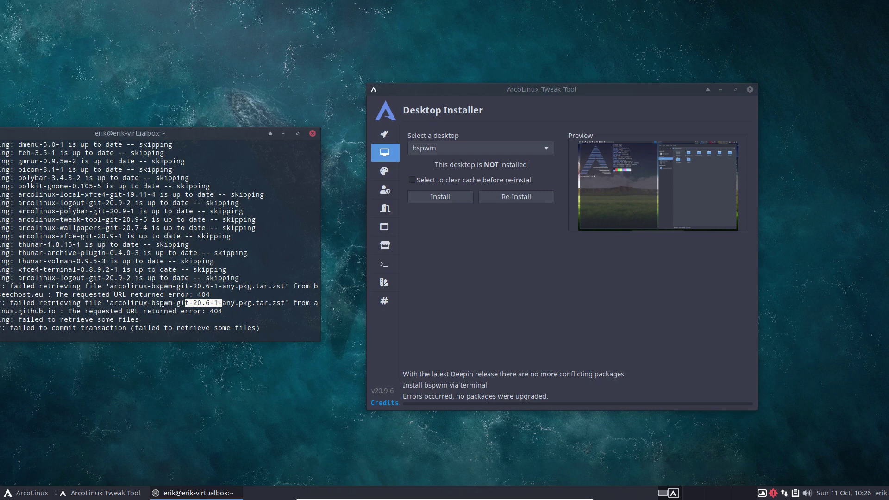
drag(165, 286, 226, 287)
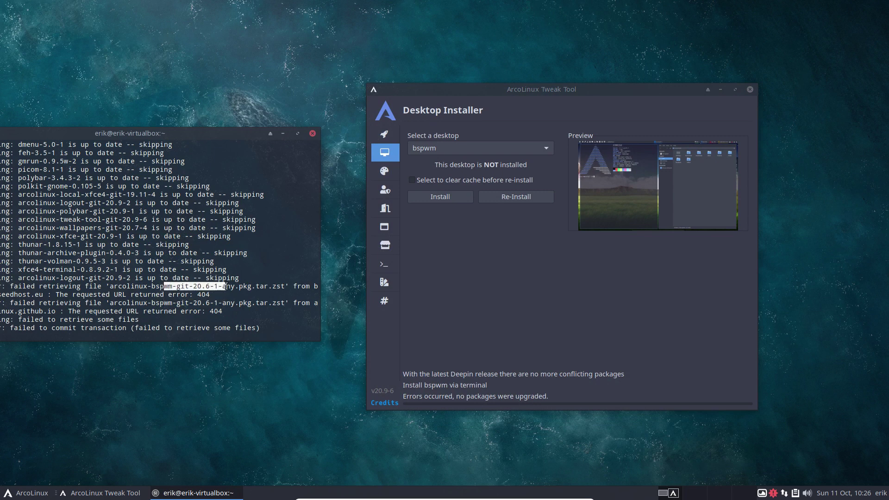
click(172, 318)
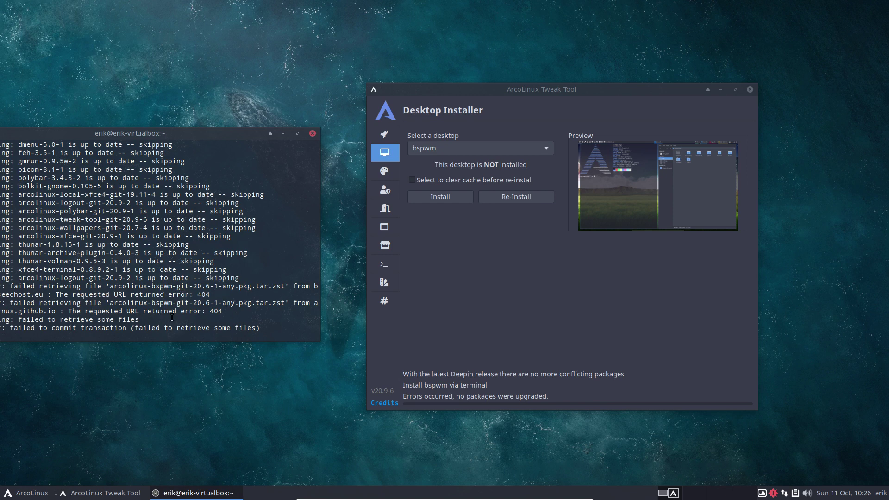
- Stop the Tweak Tool, run update with the sudo password, and abort at the [Y/n] prompt
key(ctrl+c)
text(update)
key(Return)
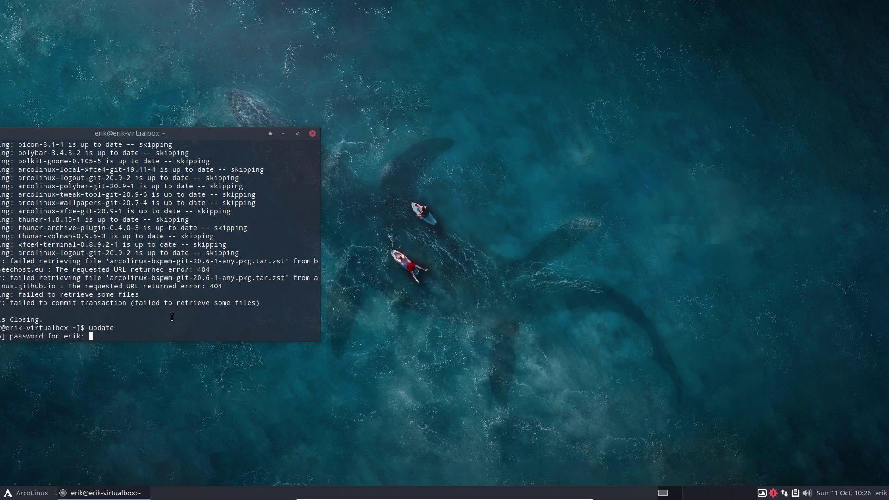
key(Return)
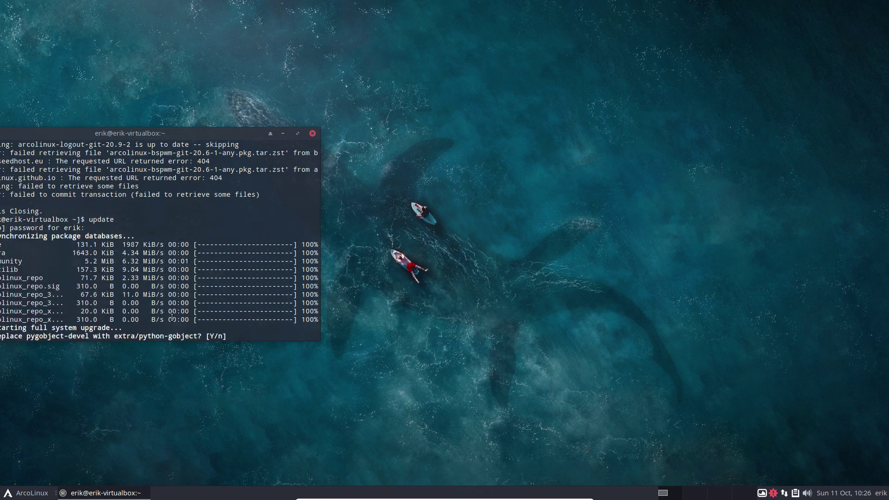
key(ctrl+c)
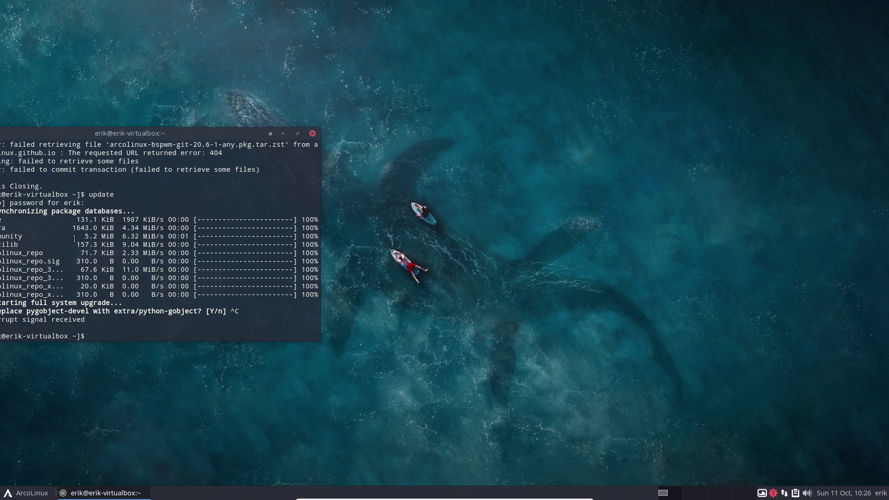
- Relaunch arcolinux-tweak-tool and authenticate so it opens on the Autostart page
drag(159, 139, 193, 101)
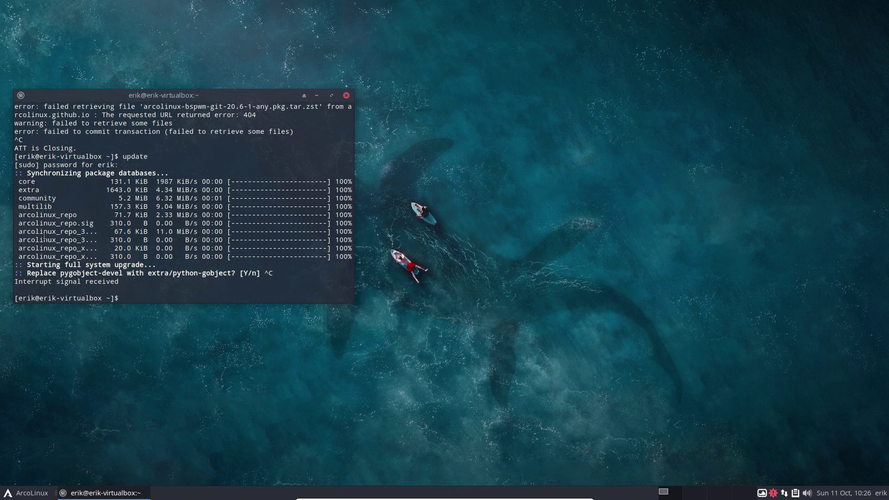
text(arcolinux-tweak-tool)
key(Return)
text(****)
key(Return)
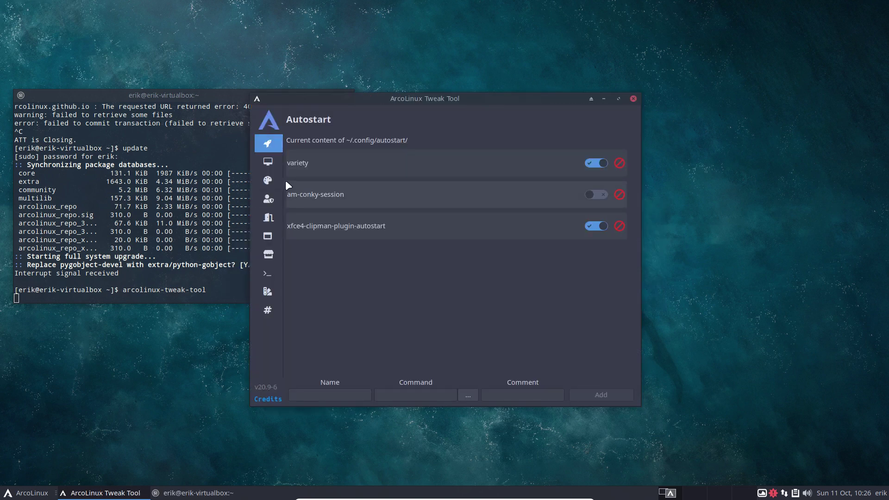
- Choose bspwm in the Desktop Installer and install it, this time successfully
click(277, 163)
click(318, 158)
click(324, 172)
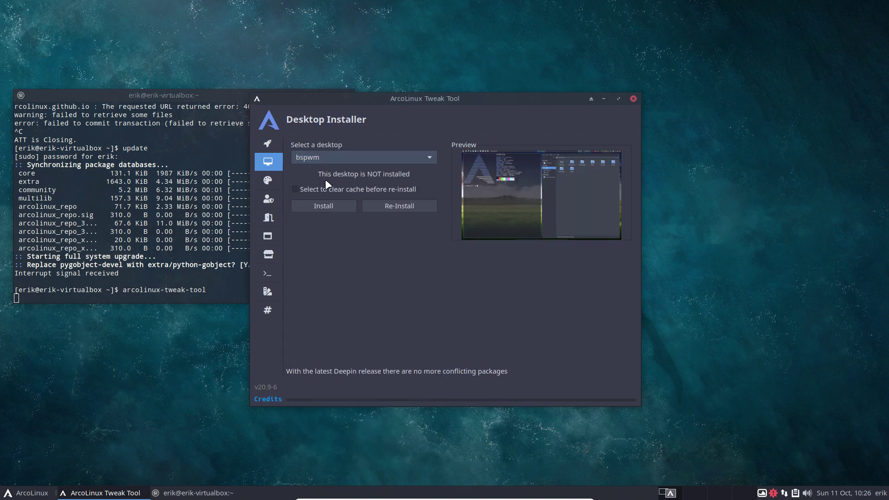
click(326, 204)
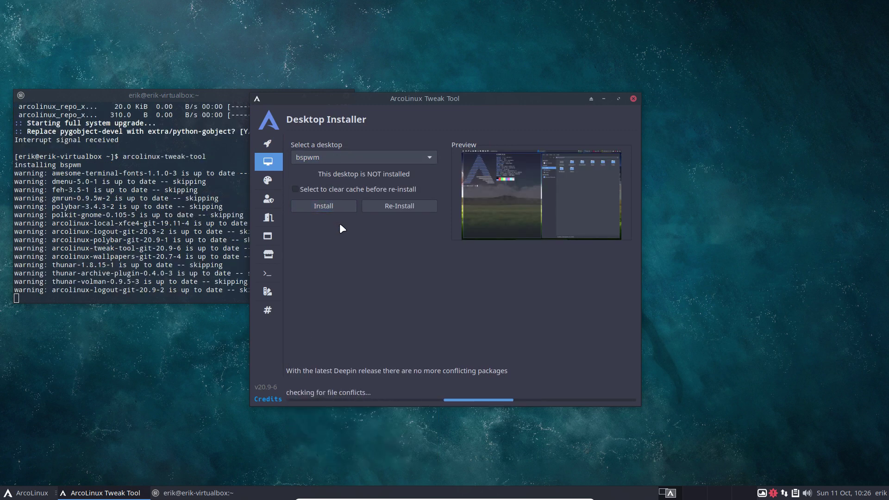
- Close the Tweak Tool and bring up the application menu
drag(418, 99, 494, 90)
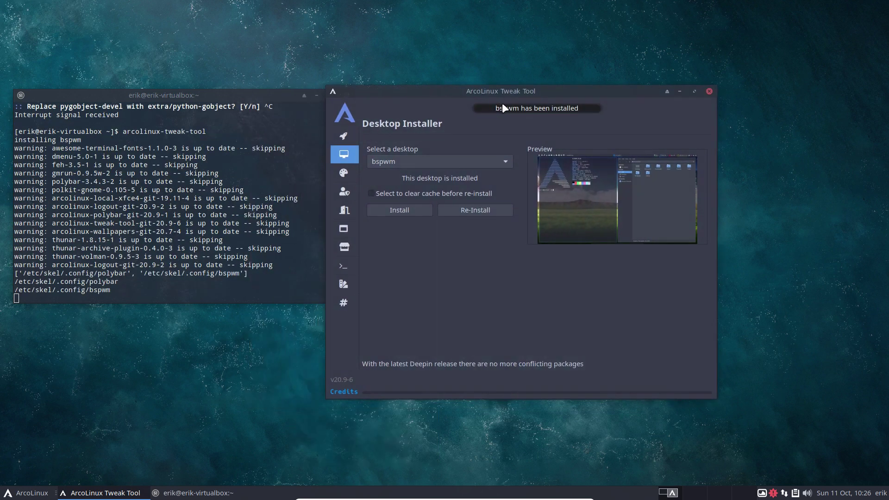
click(708, 91)
click(27, 493)
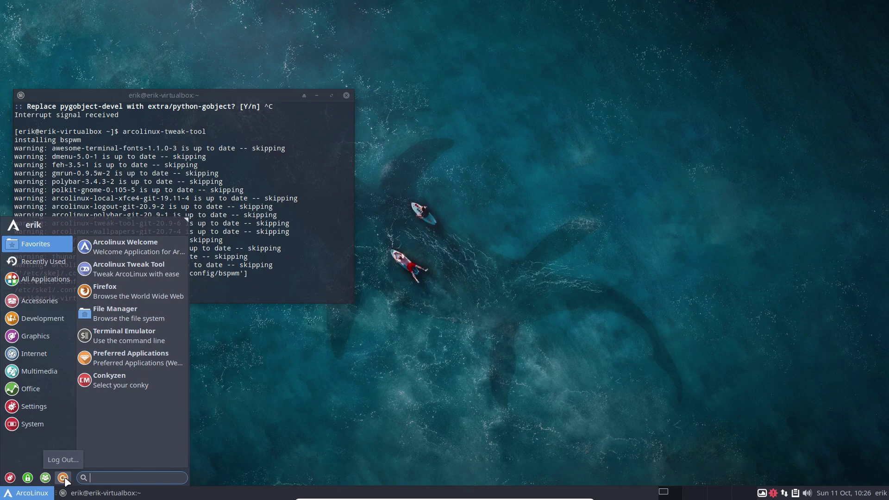
- Log out, pick the bspwm session on the LightDM screen, and sign in with the password
click(63, 478)
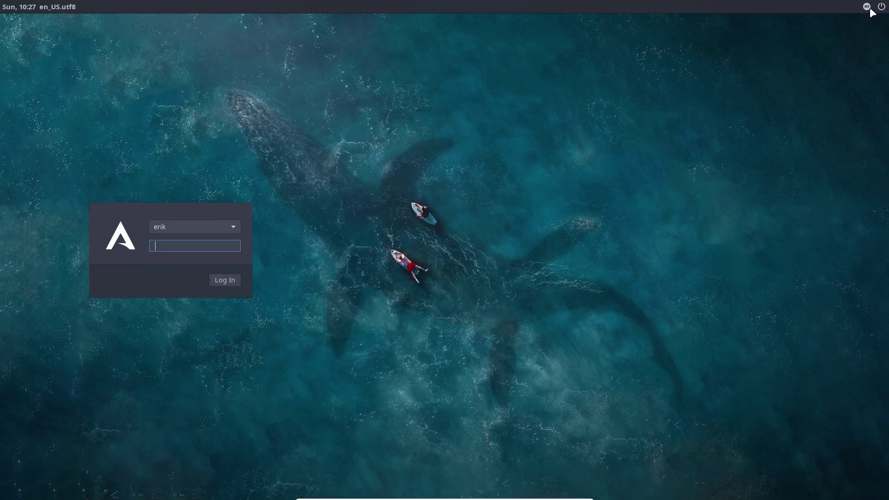
click(869, 8)
click(828, 51)
text(****)
key(Return)
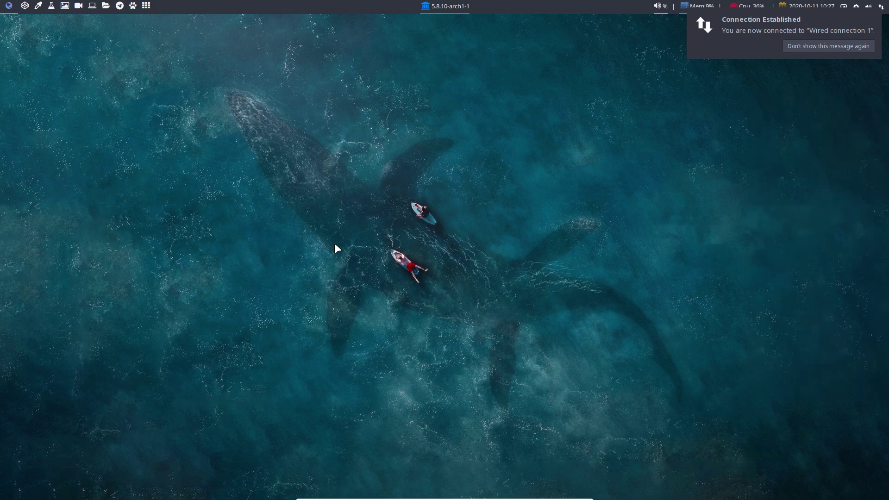
- Open Termite to run neofetch, and open a file manager on home with hidden files shown
click(790, 48)
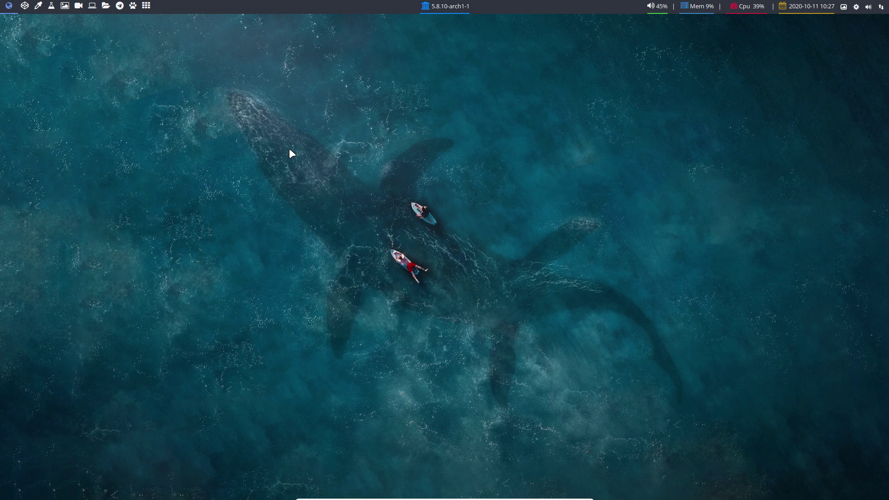
key(super+Return)
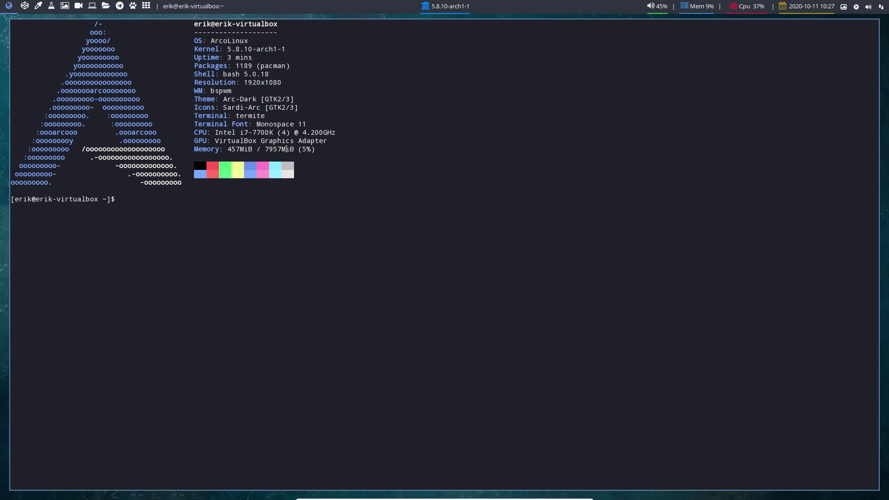
key(super+shift+Return)
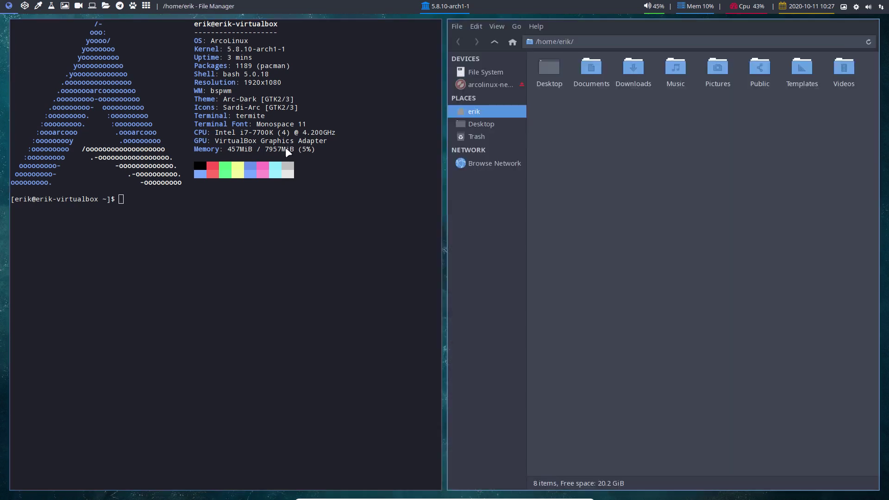
key(ctrl+h)
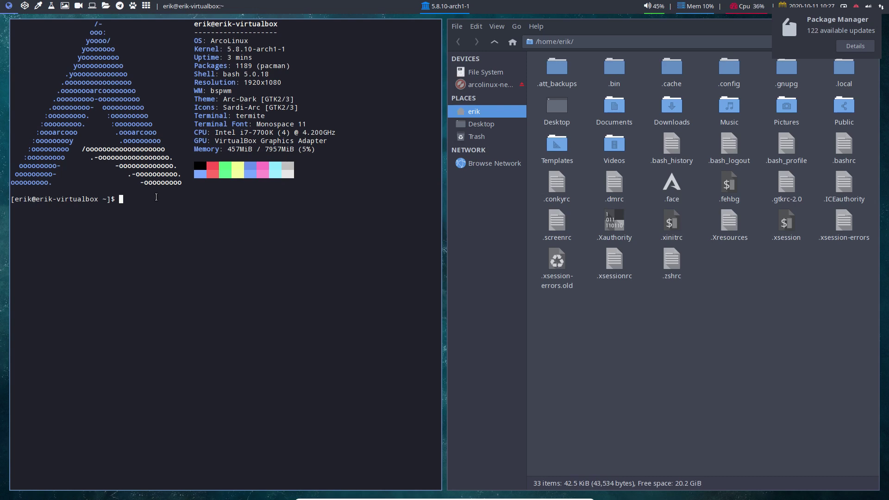
- Install nautilus with sudo pacman -S, correcting the misspelled 'nautilis' package name
text(sudo pacman -S nautilis)
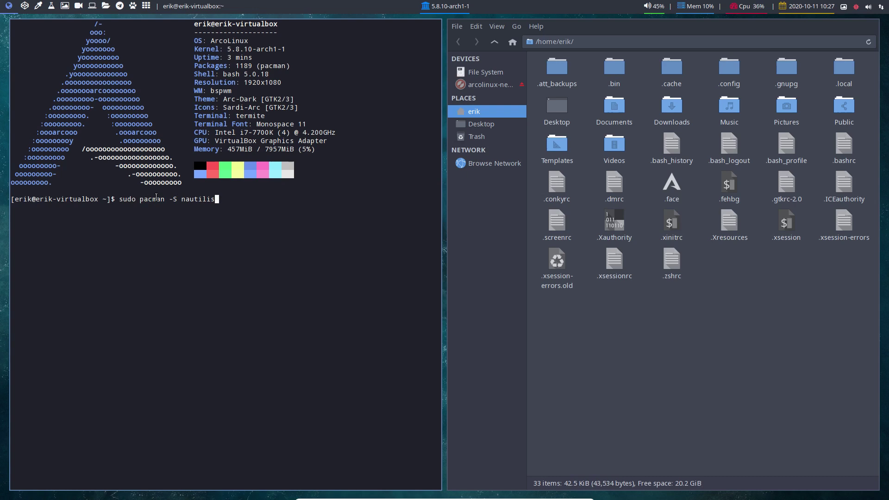
key(BackSpace)
text(us)
key(Return)
key(Return)
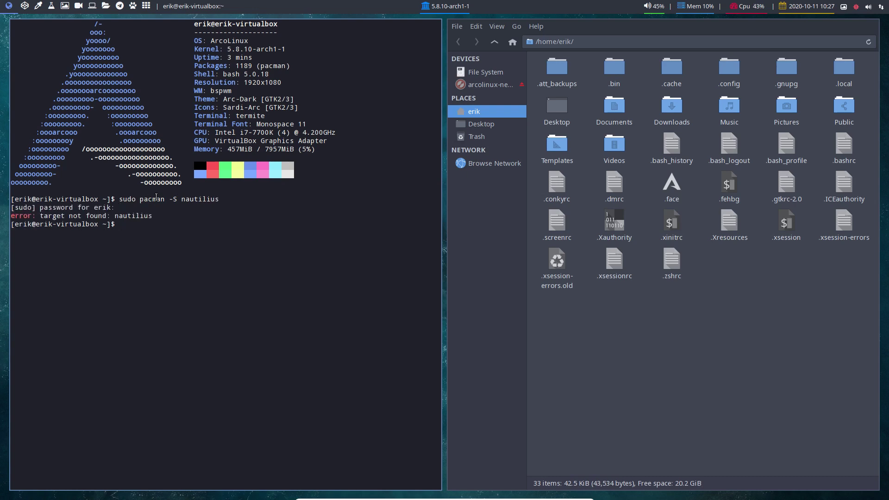
key(Up)
key(BackSpace)
key(BackSpace)
key(BackSpace)
text(us)
key(Return)
key(Return)
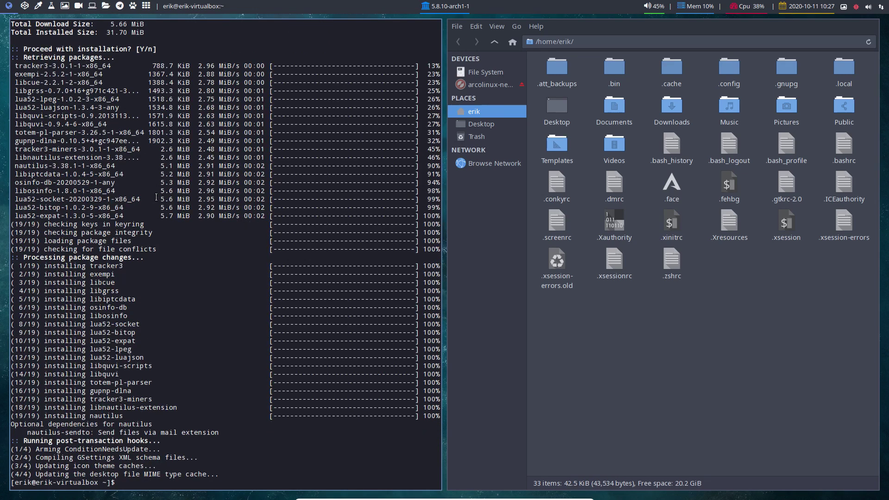
- Launch Nautilus from the application launcher to try it out
text(nau)
key(super+shift+Return)
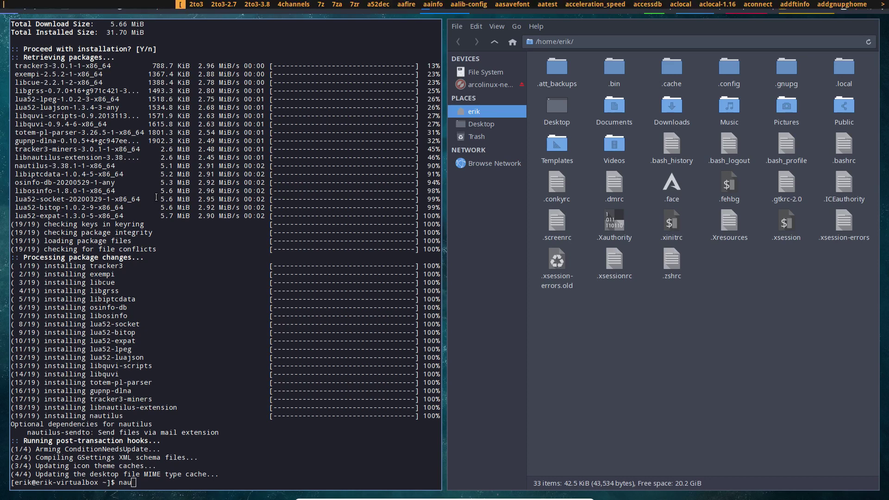
text(nautilus)
key(Return)
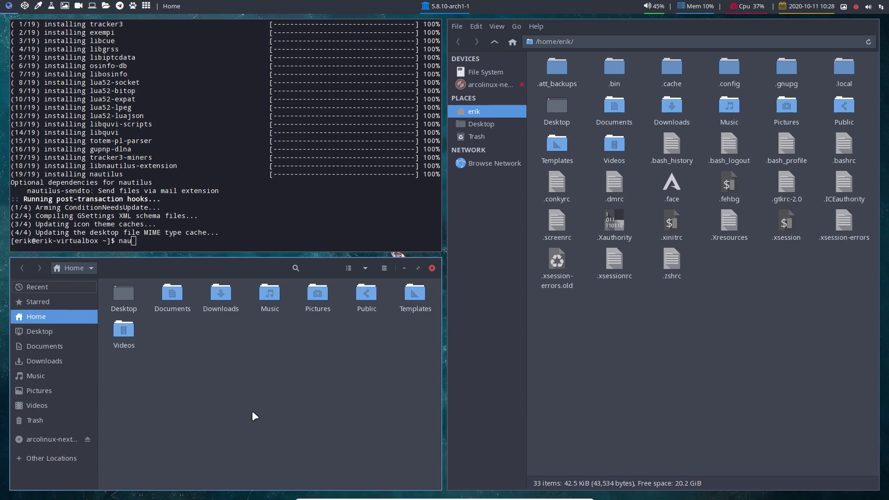
- Close the Nautilus and PCManFM file manager windows
key(super+q)
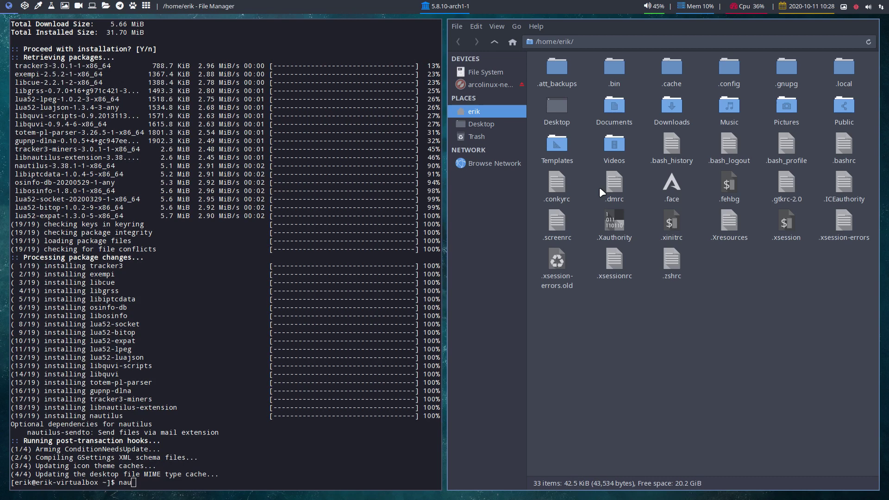
key(super+q)
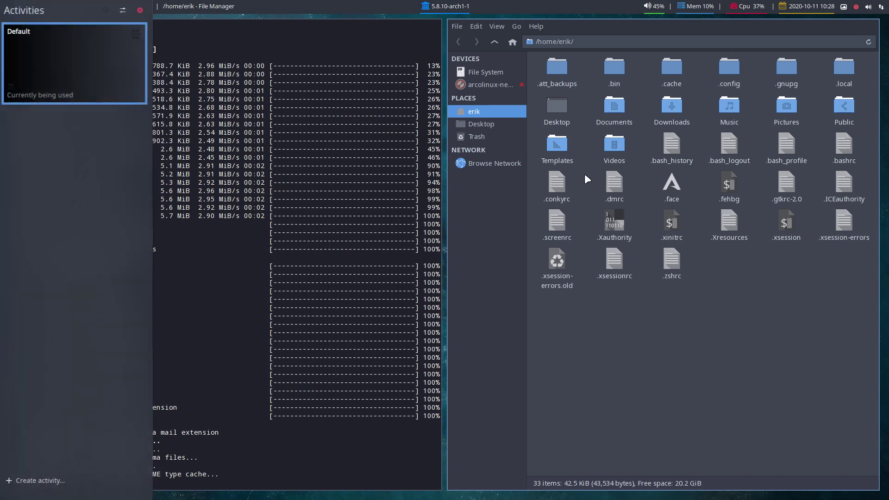
click(295, 205)
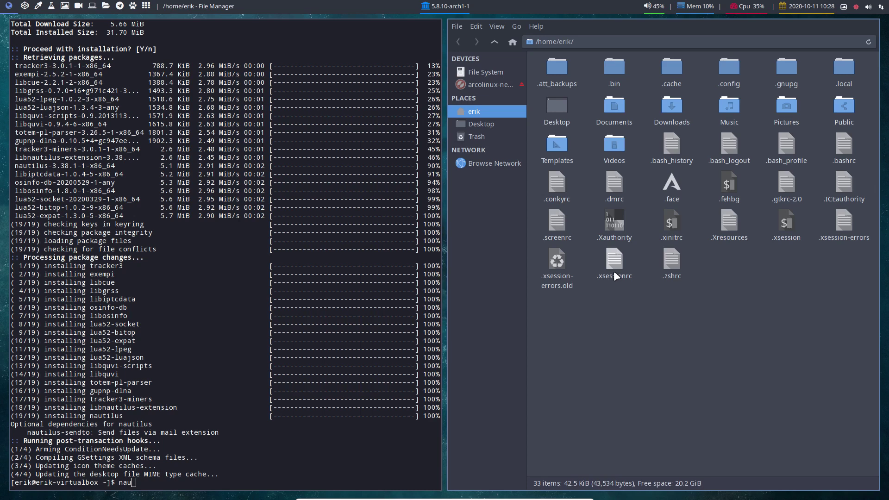
key(ctrl+q)
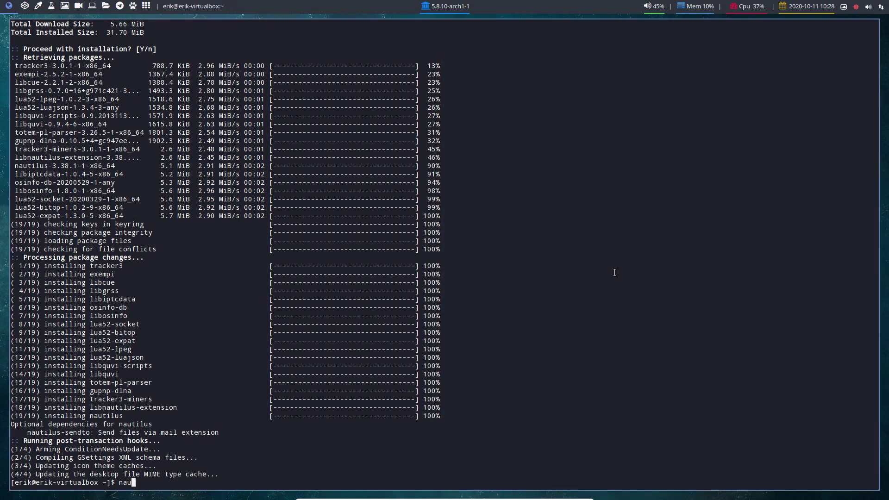
- Launch Nautilus from dmenu
key(super+d)
text(nau)
key(Return)
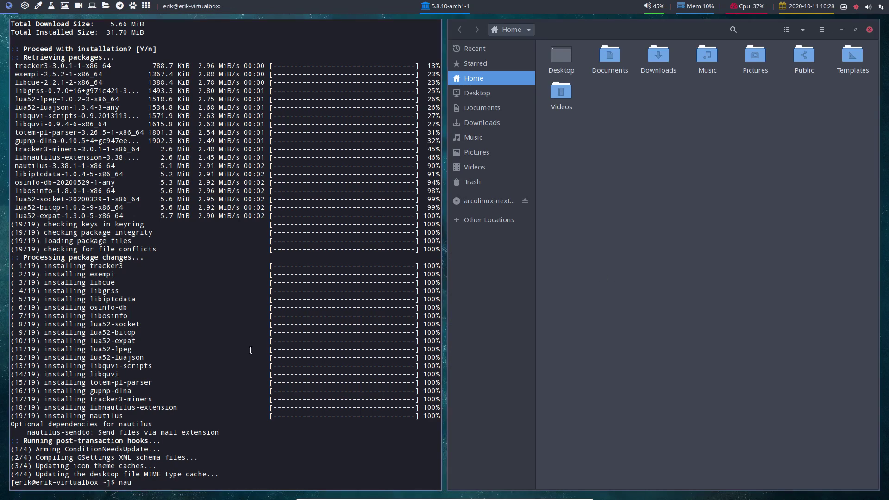
- Run xprop on the Nautilus window and select its Org.gnome.Nautilus WM_CLASS value
key(BackSpace)
key(BackSpace)
key(BackSpace)
text(xprop)
key(Return)
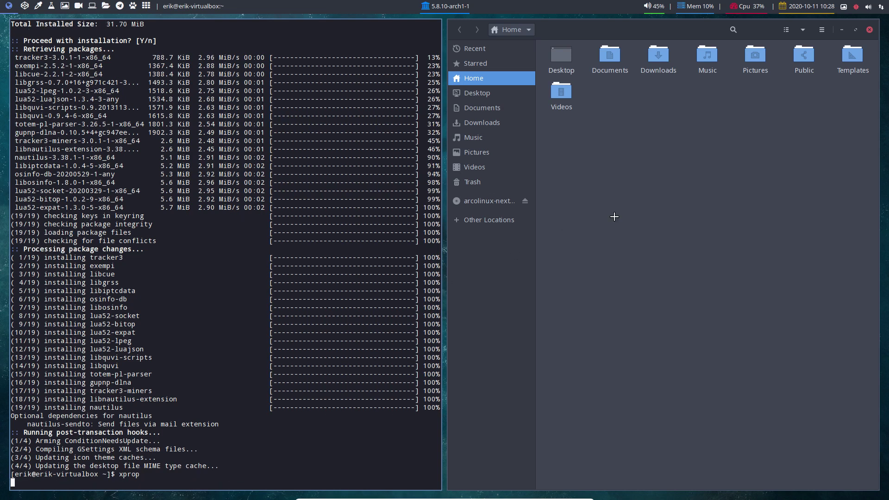
click(638, 333)
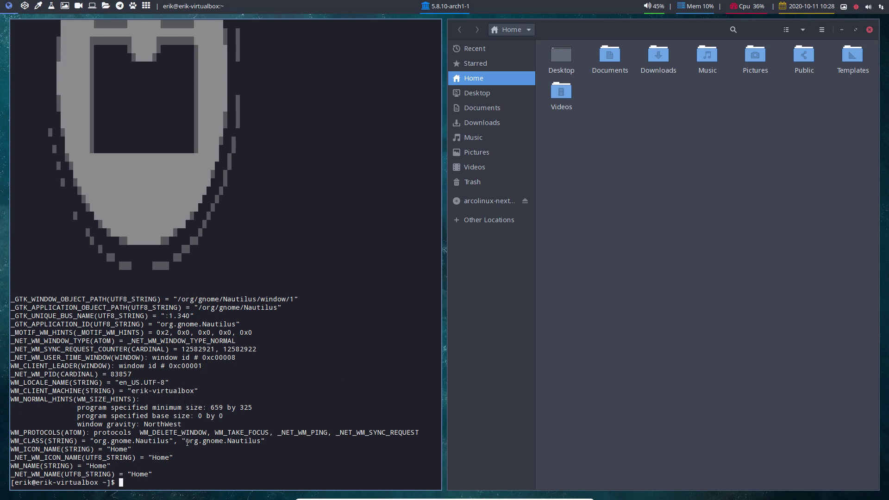
drag(188, 441, 262, 442)
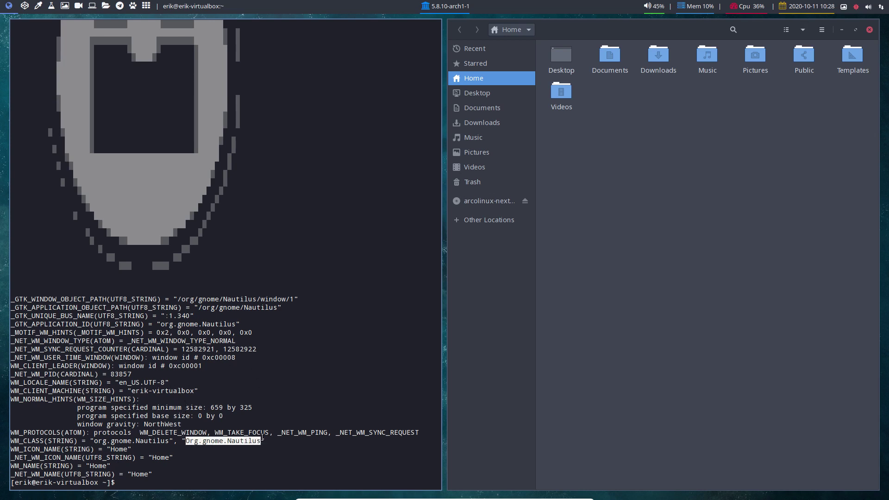
click(95, 444)
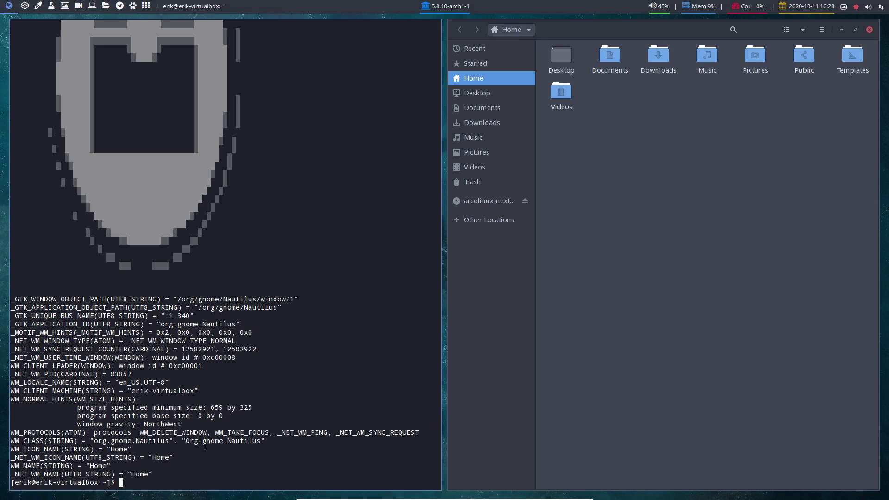
drag(187, 441, 260, 442)
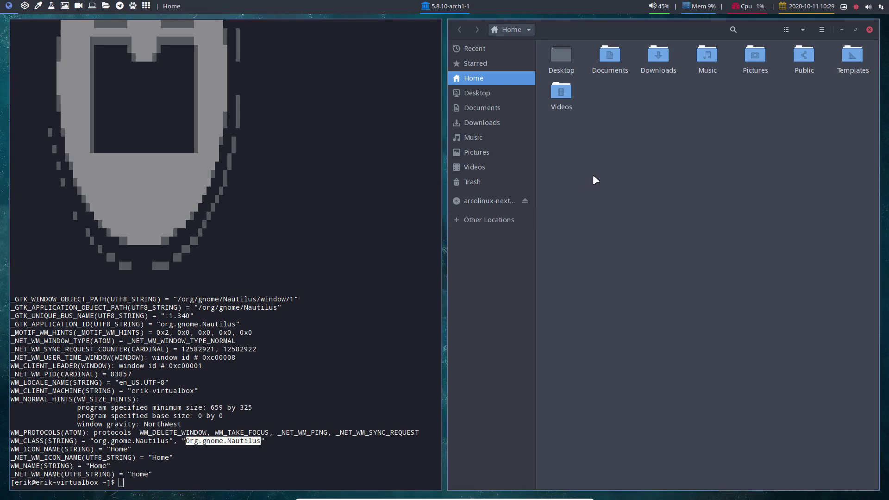
- Show hidden home files, then open .config and the bspwm folder inside it
key(ctrl+h)
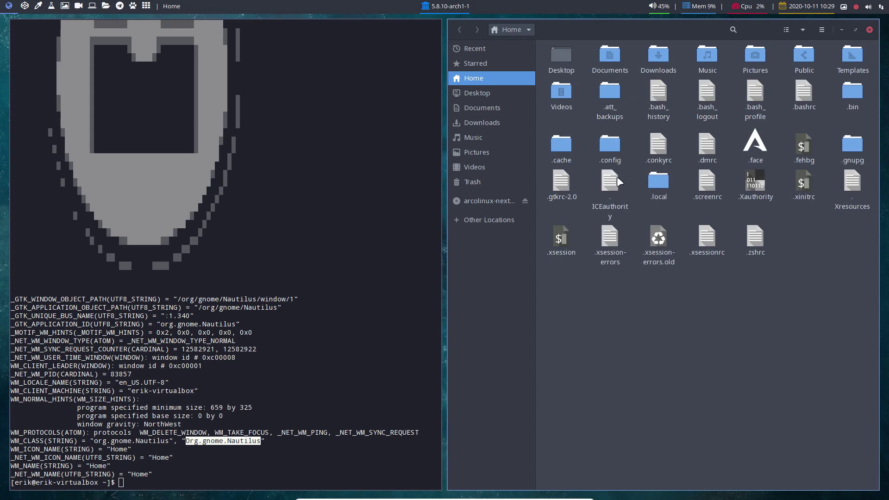
double_click(613, 146)
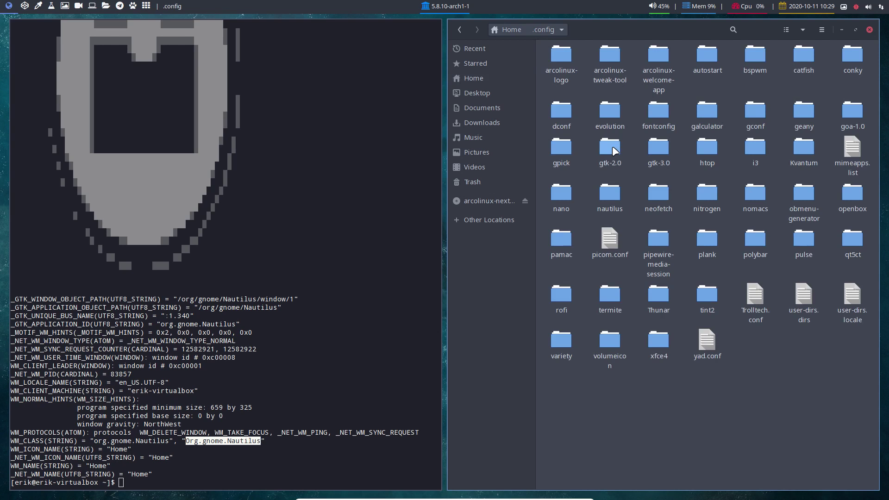
double_click(755, 55)
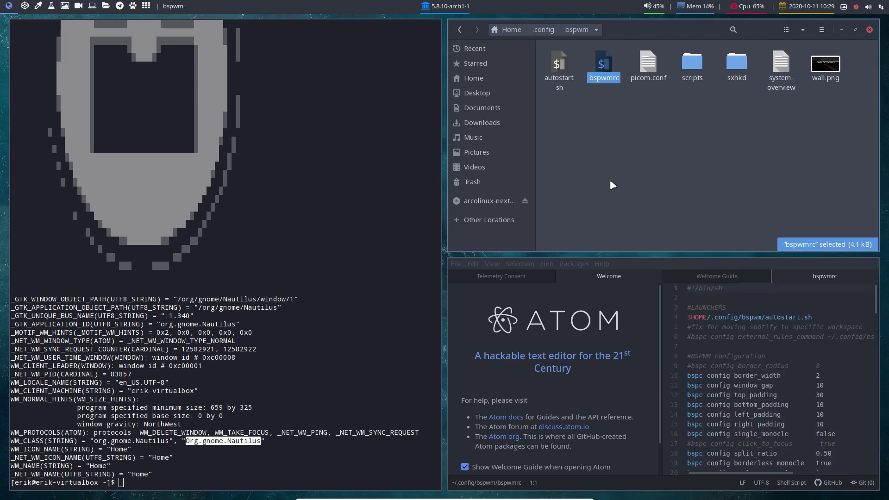
- Disable the startup welcome guide and close the Welcome, Telemetry Consent and Welcome Guide tabs
click(465, 467)
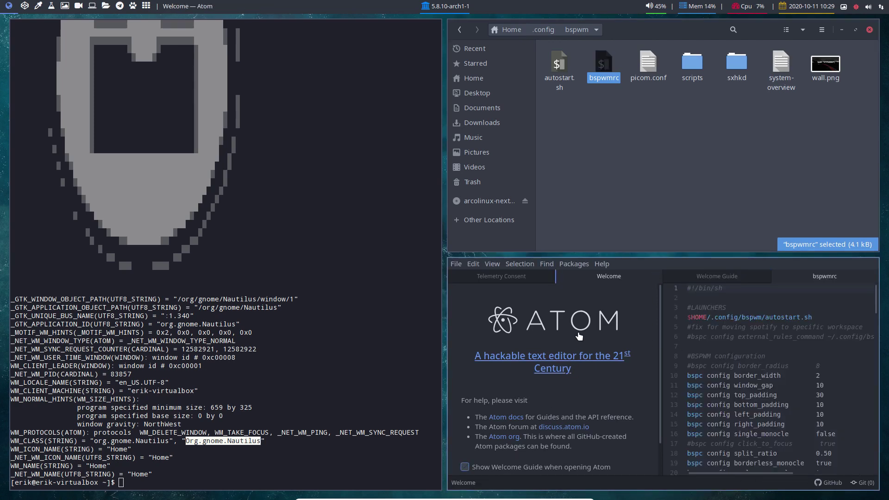
click(654, 277)
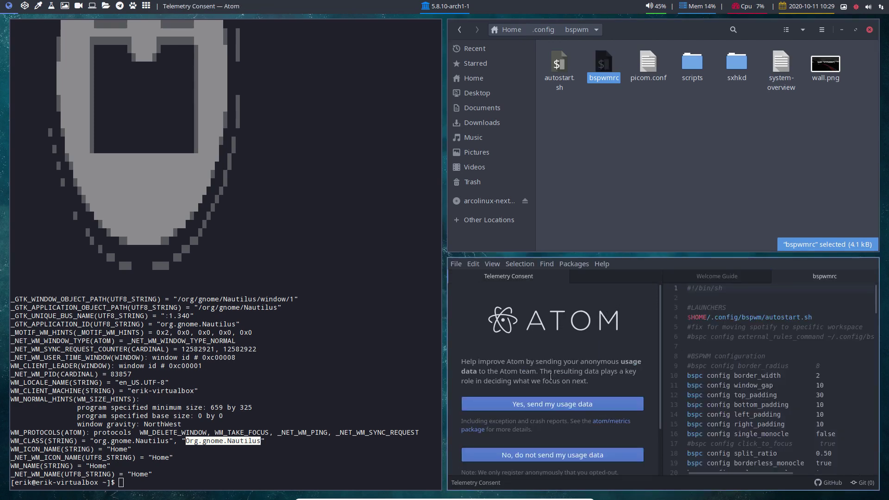
click(553, 407)
click(562, 277)
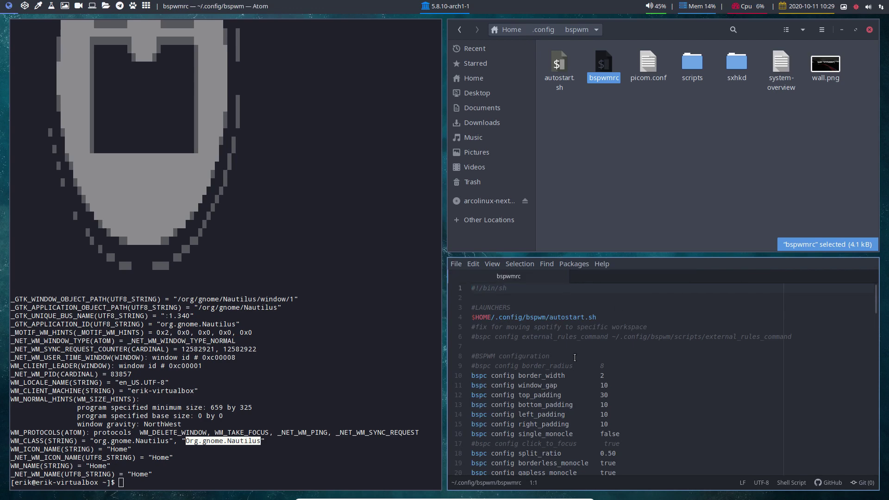
- Enlarge the editor text and scroll bspwmrc down to the floating rules
scroll(562, 387, down, 8)
scroll(562, 387, down, 2)
key(ctrl+equal)
key(ctrl+equal)
key(ctrl+equal)
key(ctrl+equal)
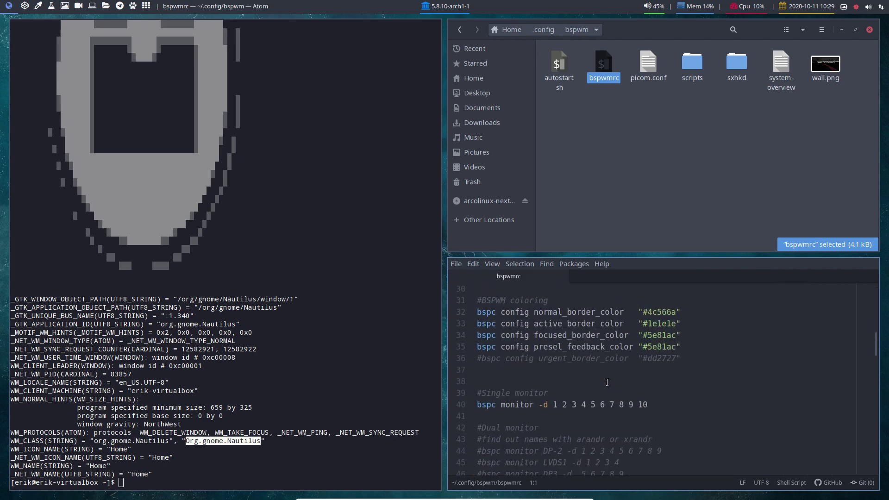
scroll(608, 382, down, 4)
scroll(607, 382, down, 6)
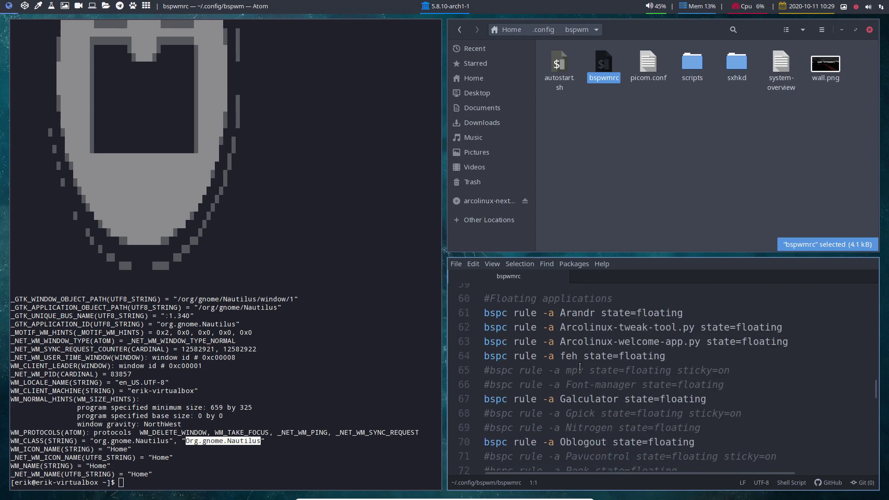
scroll(580, 367, down, 1)
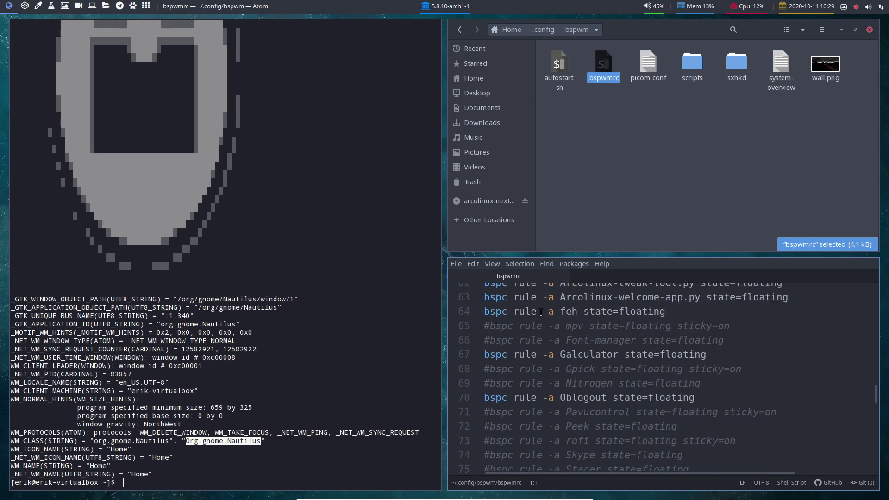
click(566, 312)
scroll(613, 408, down, 3)
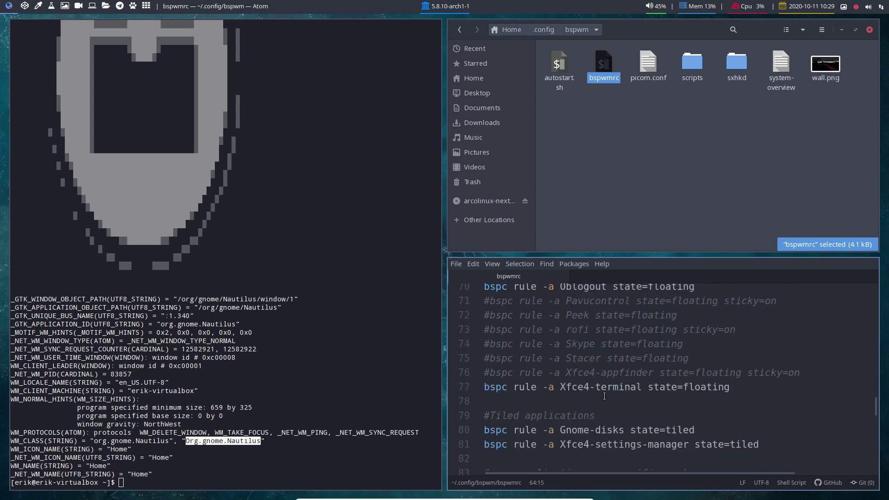
- Add new lines after the Xfce4-terminal rule with the Nautilus class and a copied floating rule
click(731, 387)
key(Return)
text(Org.gnome.Nautilus)
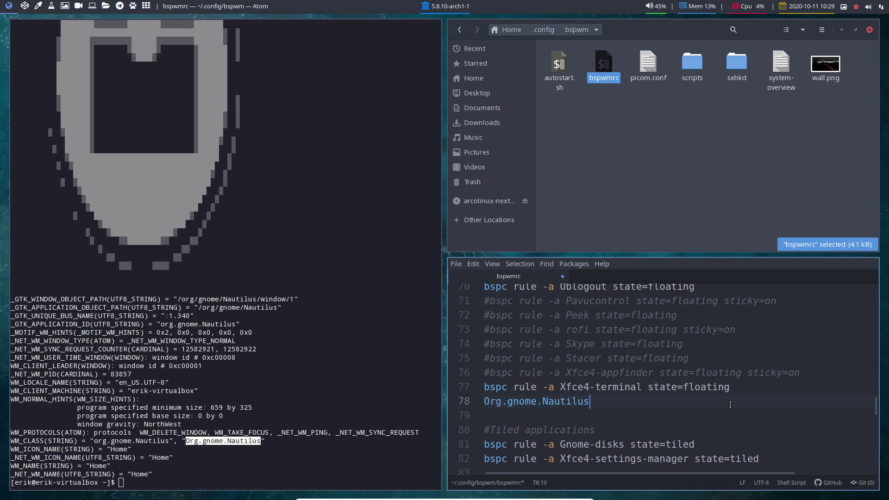
drag(732, 387, 478, 391)
key(ctrl+c)
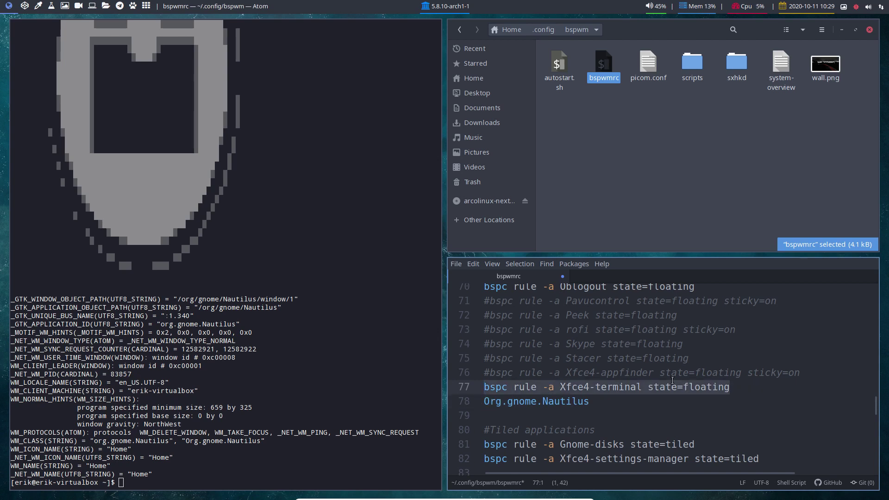
click(737, 387)
key(Return)
key(ctrl+v)
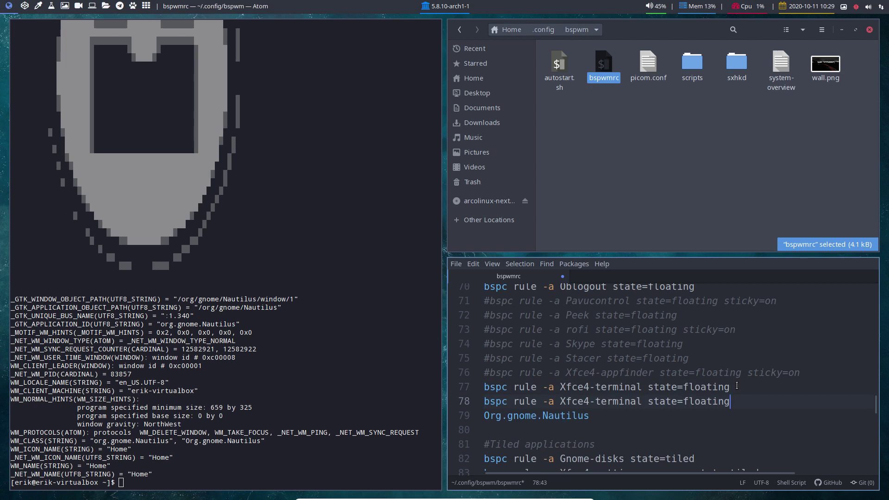
- Replace Xfce4-terminal on line 78 with Org.gnome.Nautilus and save bspwmrc
drag(560, 401, 475, 417)
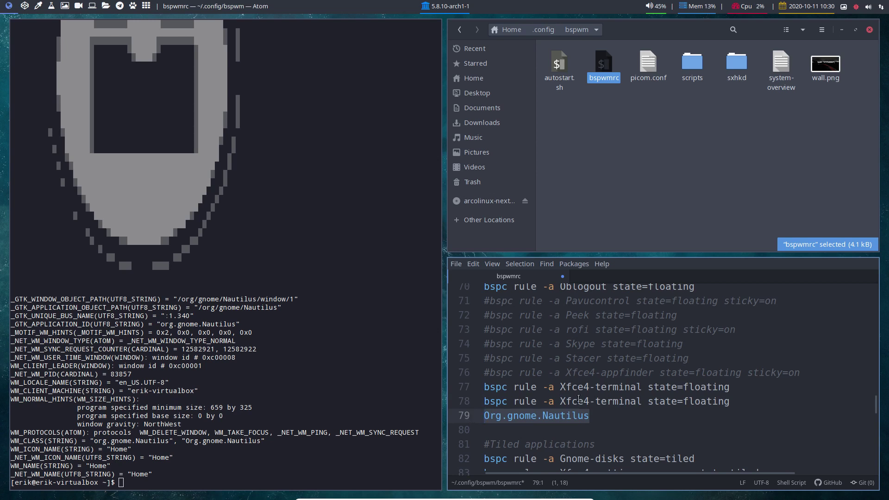
key(ctrl+x)
drag(560, 401, 642, 401)
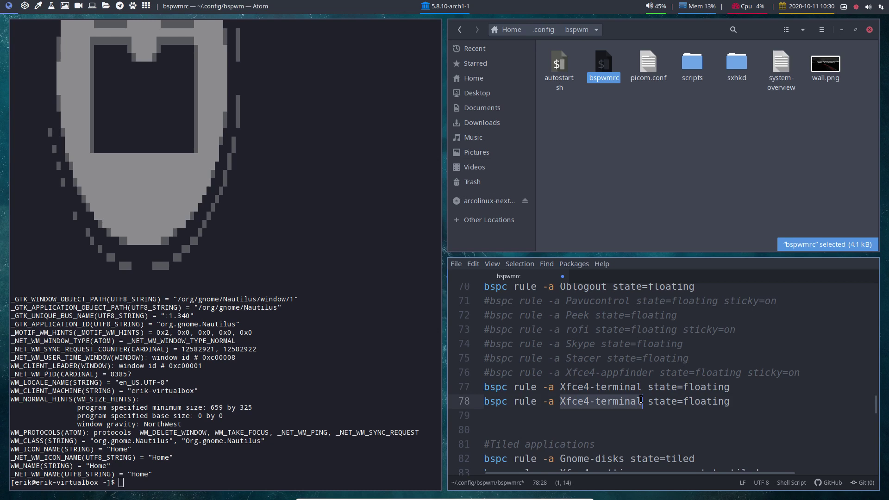
key(ctrl+v)
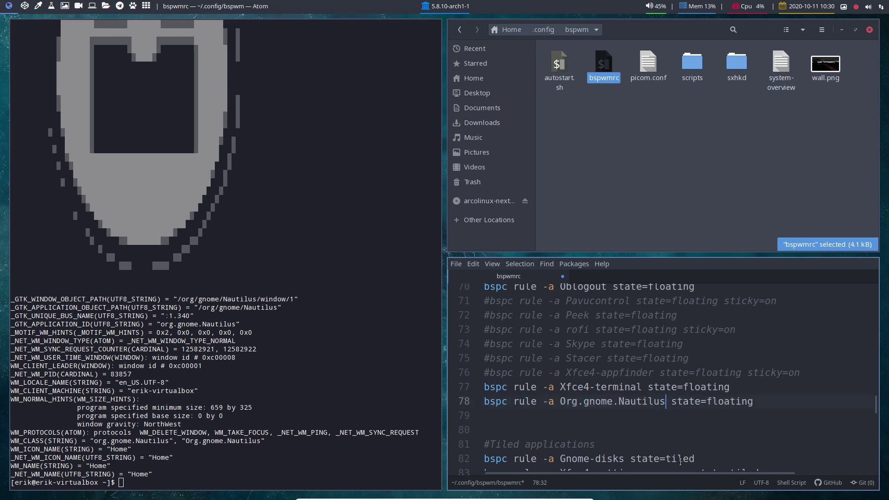
key(ctrl+s)
- Delete empty line 80, save again, and highlight the new Org.gnome.Nautilus rule
click(592, 424)
key(Delete)
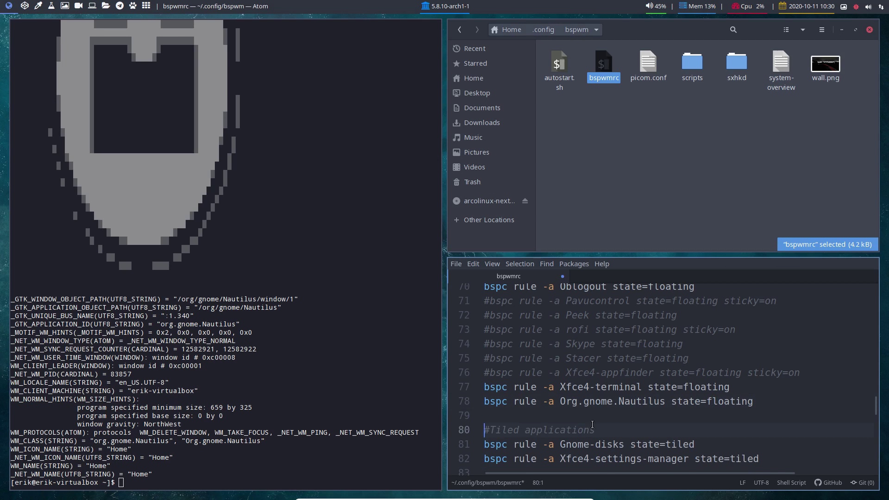
key(ctrl+s)
drag(560, 401, 666, 401)
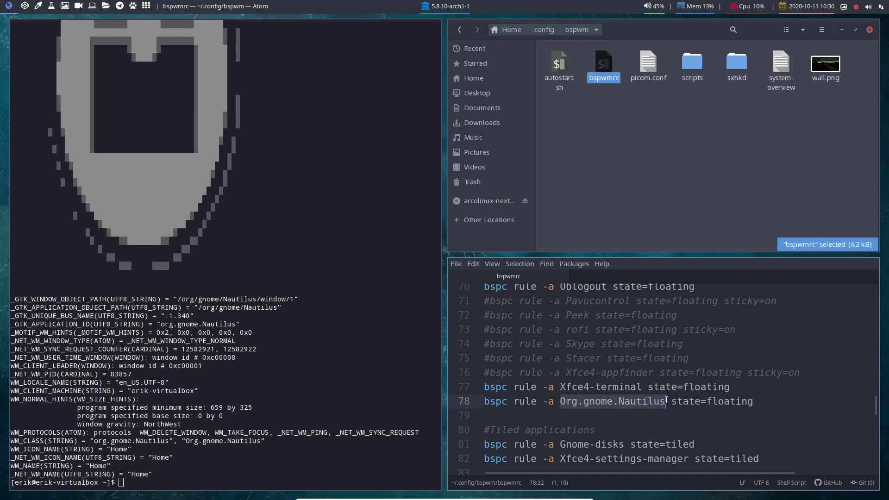
scroll(575, 403, up, 4)
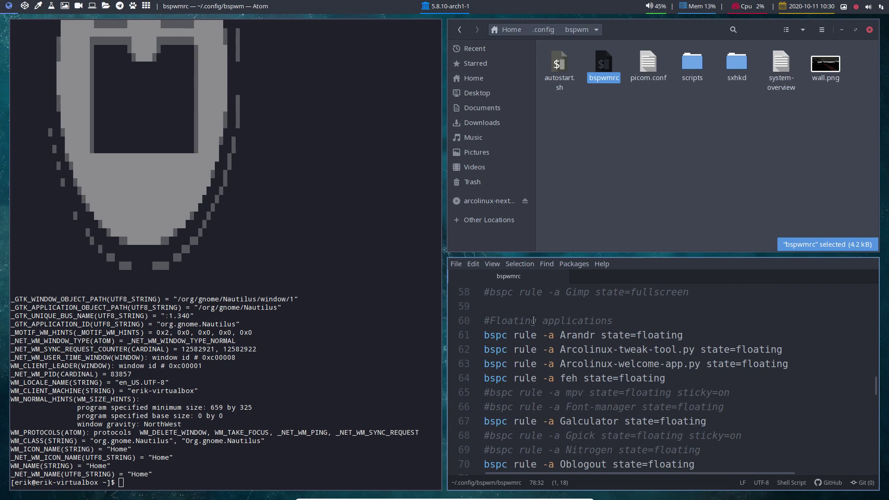
drag(495, 321, 567, 321)
scroll(579, 320, up, 1)
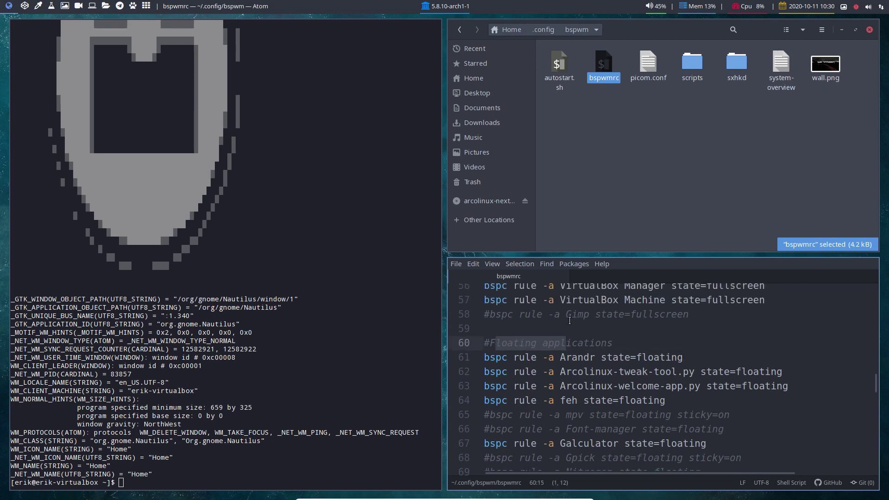
scroll(568, 329, up, 3)
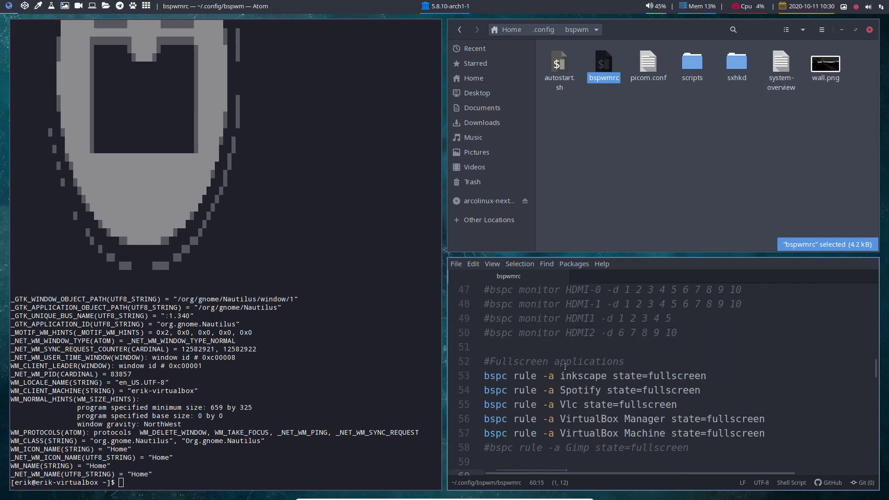
scroll(562, 369, up, 1)
scroll(563, 369, down, 3)
scroll(563, 369, down, 5)
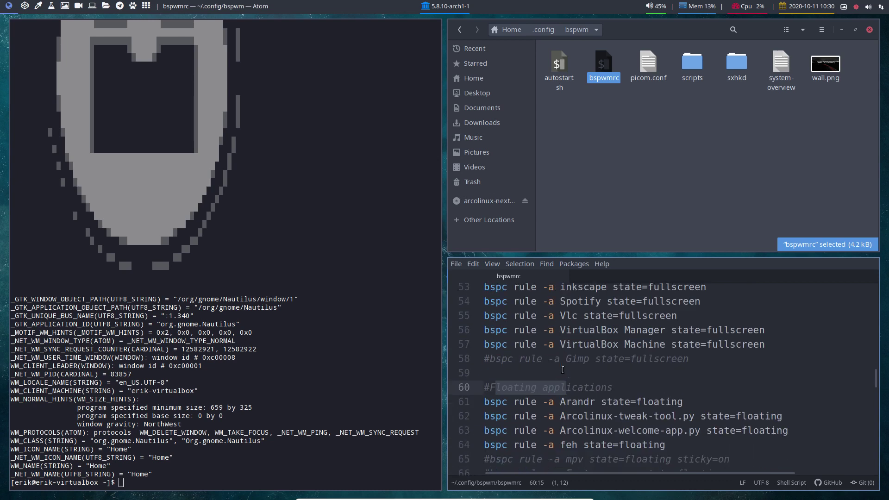
scroll(562, 370, down, 2)
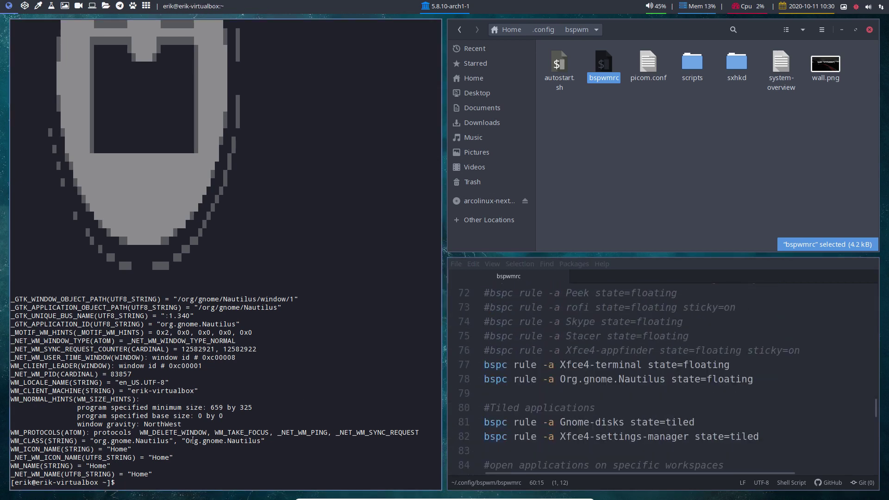
- Highlight the Org.gnome.Nautilus and org.gnome.Nautilus WM_CLASS values, then refocus the bspwmrc editor
drag(186, 441, 261, 441)
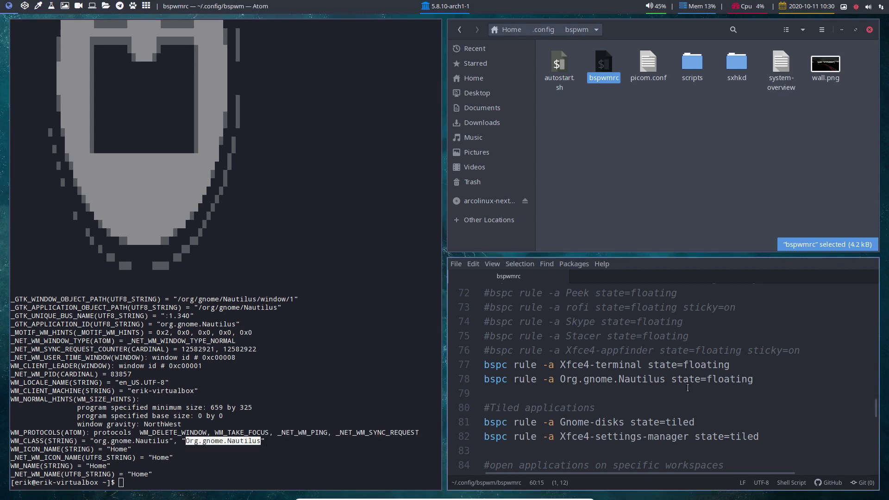
click(222, 445)
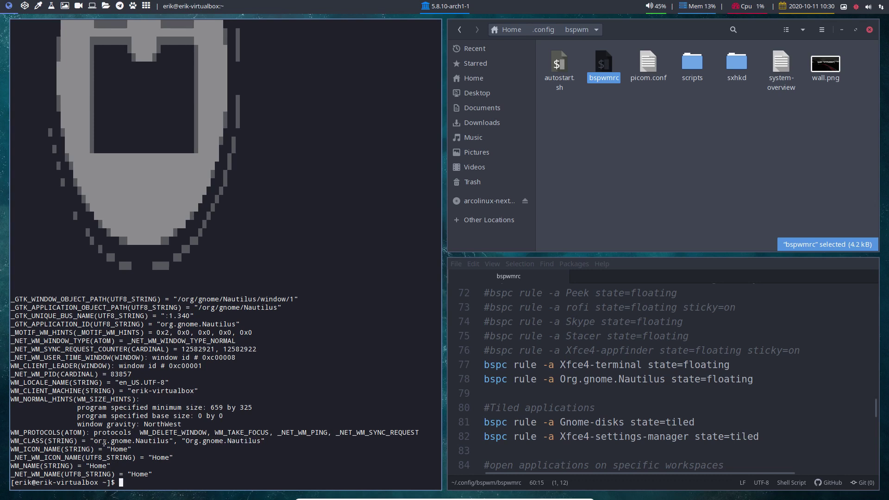
drag(102, 442, 261, 441)
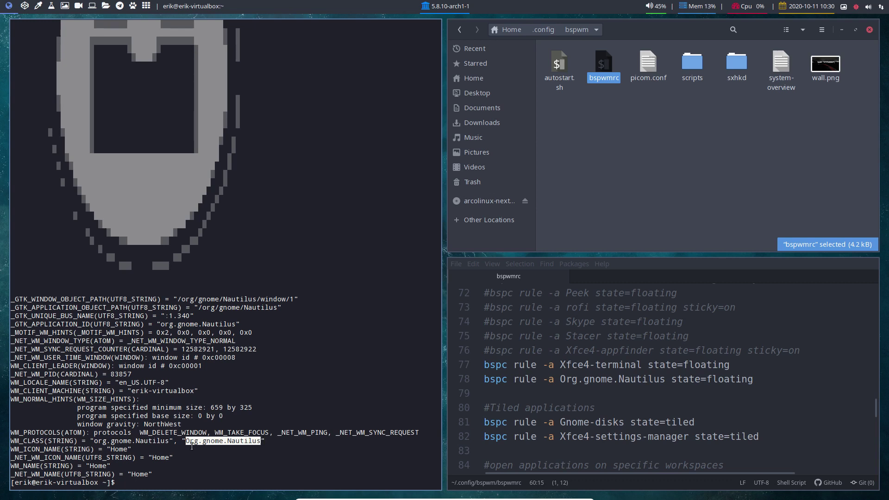
drag(95, 443, 170, 442)
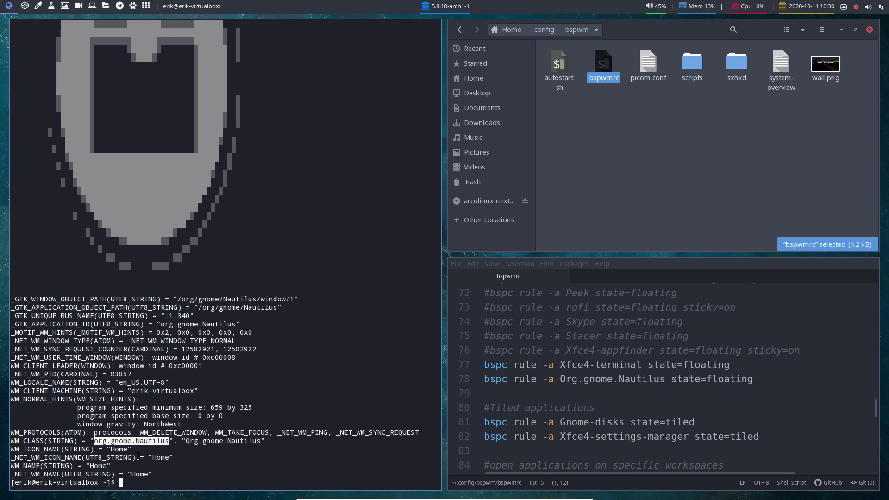
click(101, 442)
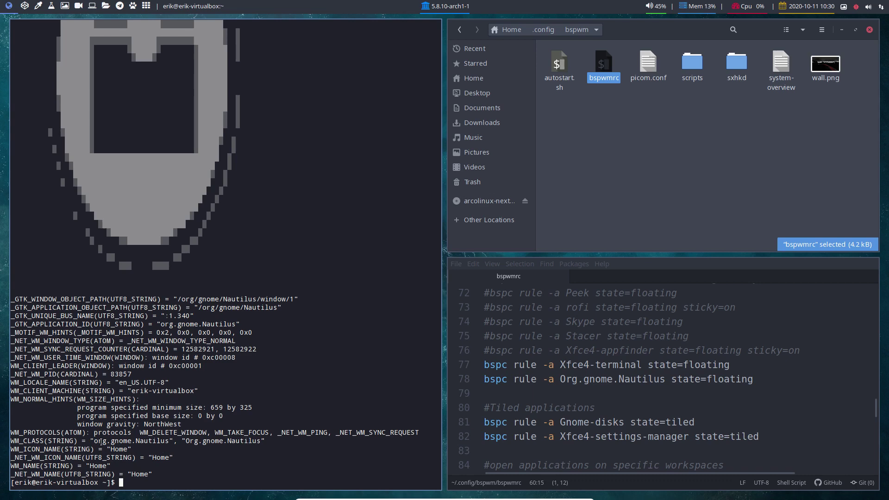
click(542, 322)
- Close the terminal and Nautilus windows with Super+Q, leaving Atom alone on the desktop
key(super+q)
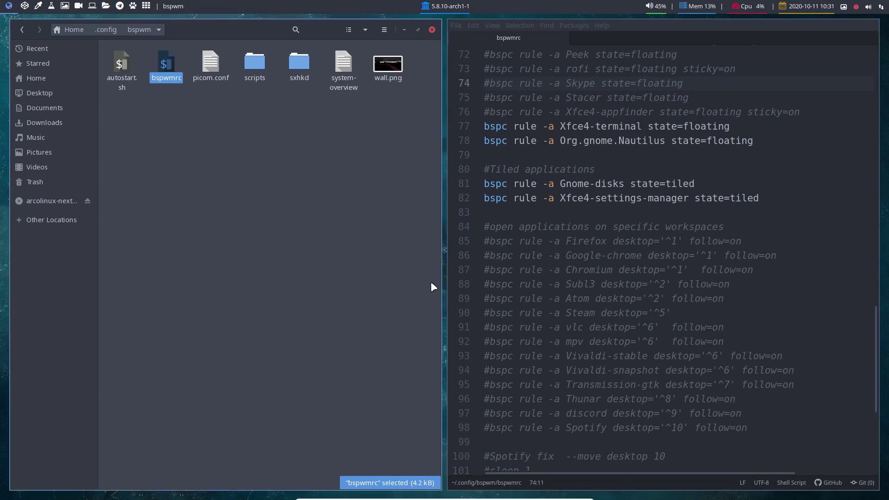
click(564, 266)
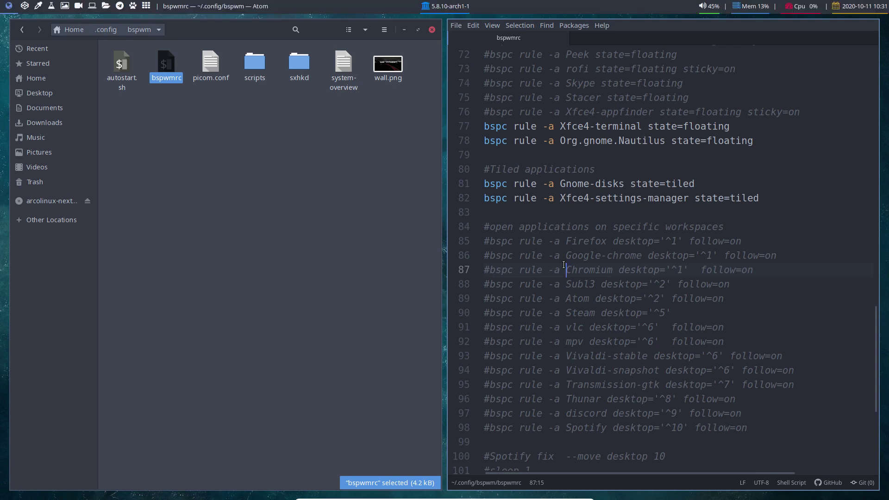
key(super+q)
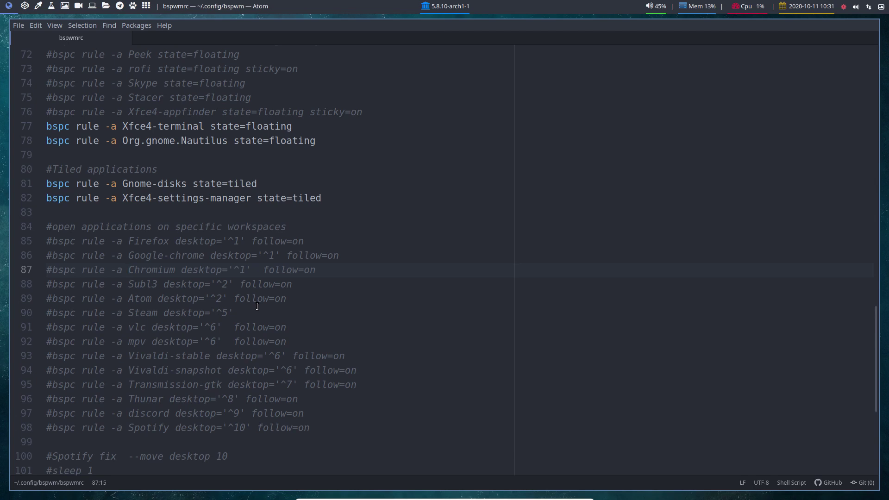
- Launch nautilus from dmenu so its Home window opens floating over Atom
key(super+d)
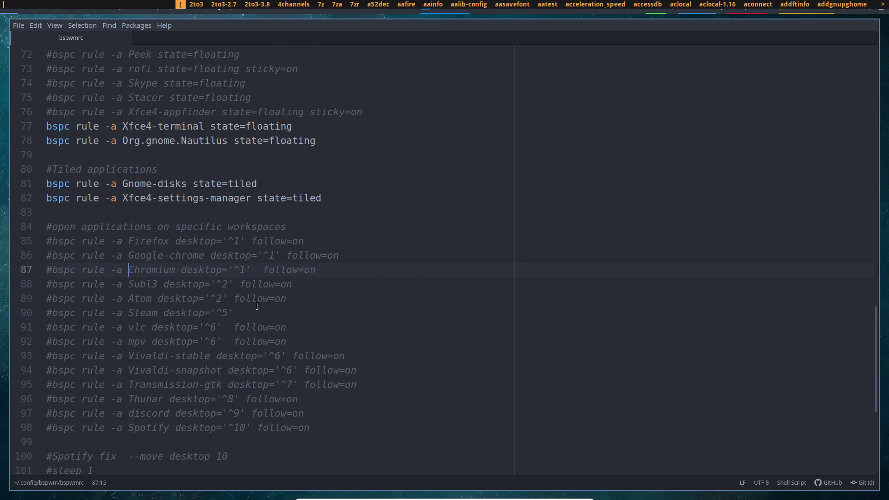
text(nautilus)
key(Return)
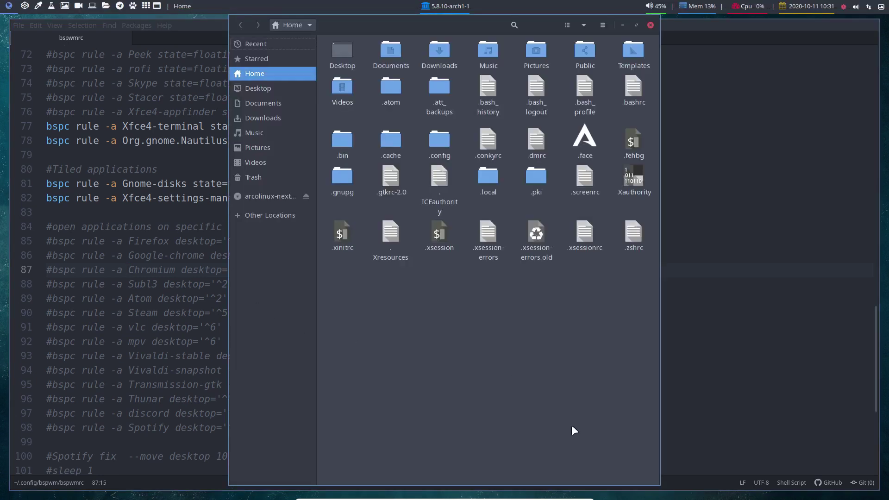
- Shrink the floating Nautilus window and move it up toward the centre-right
drag(571, 425, 487, 240)
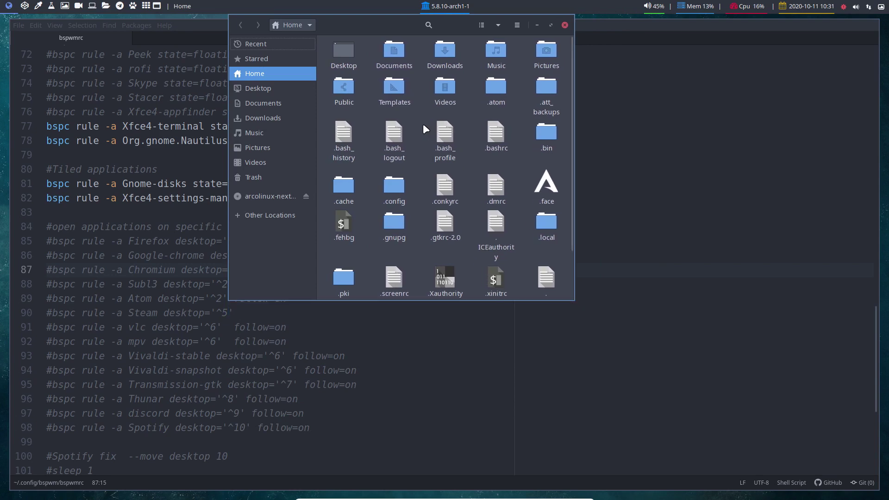
drag(424, 123, 438, 260)
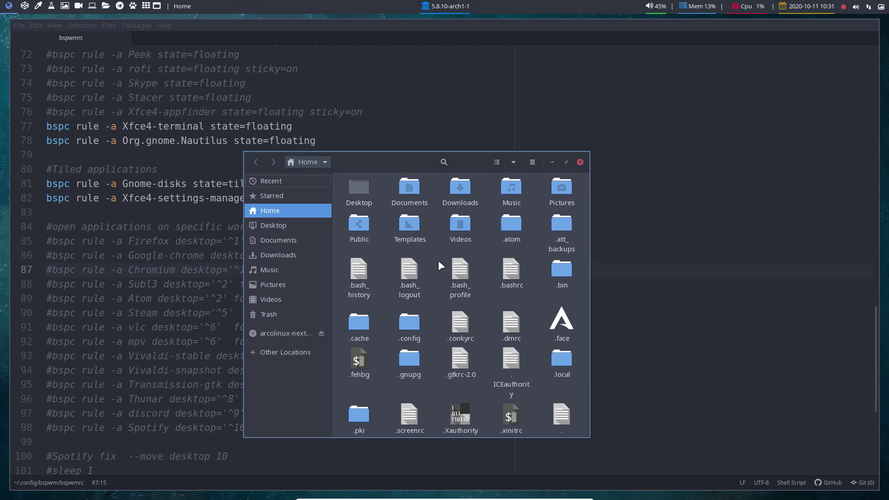
drag(391, 157, 519, 137)
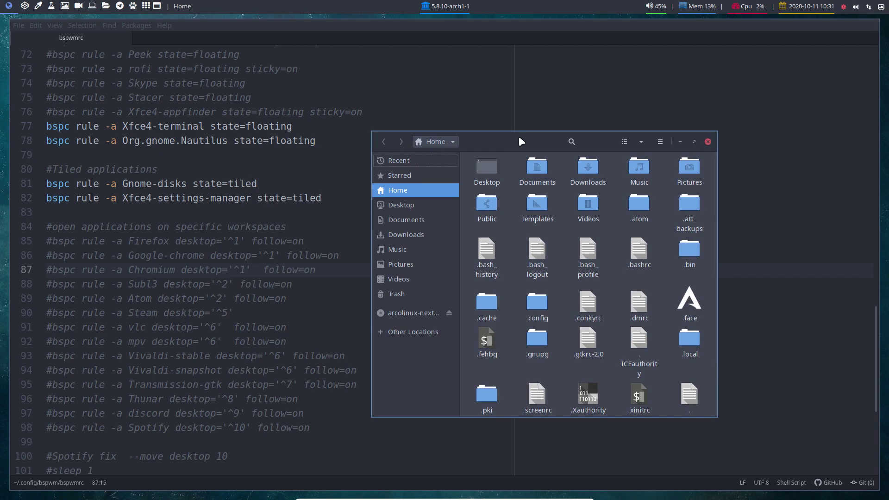